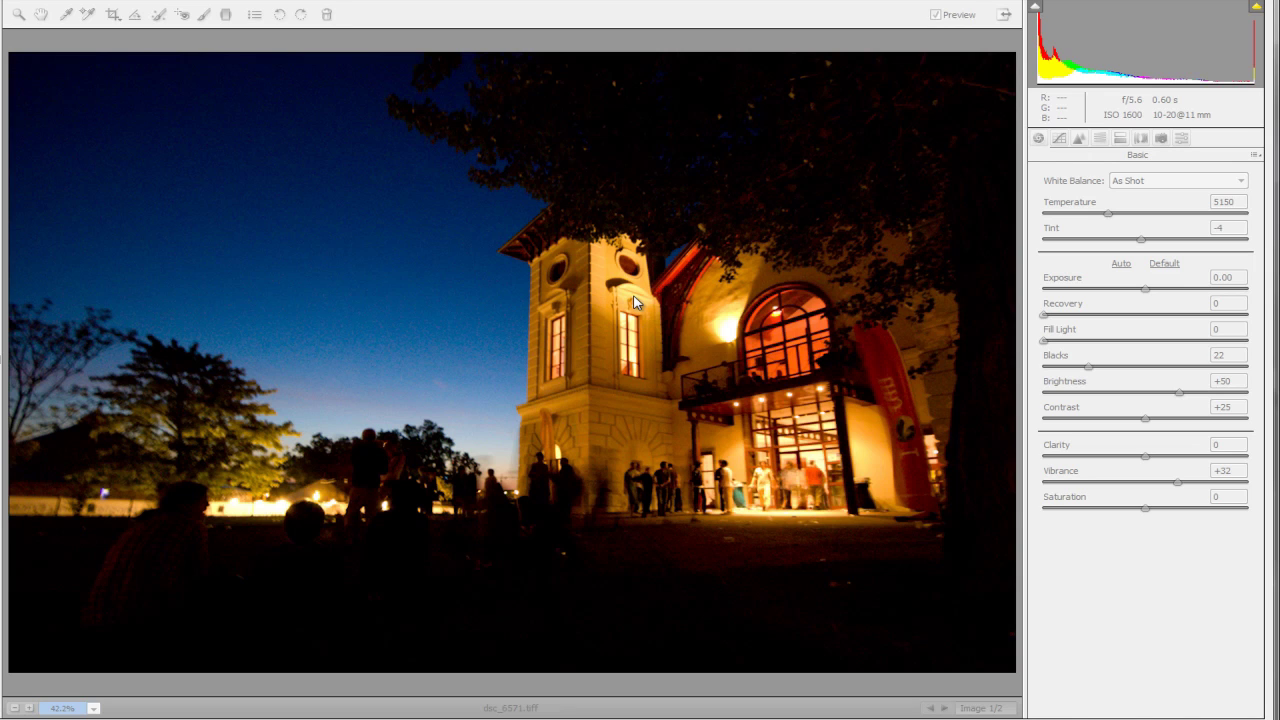
Step: Fit the photo in view, then switch to 100% and pan to the evening sky beside the tower
left_click(634, 302)
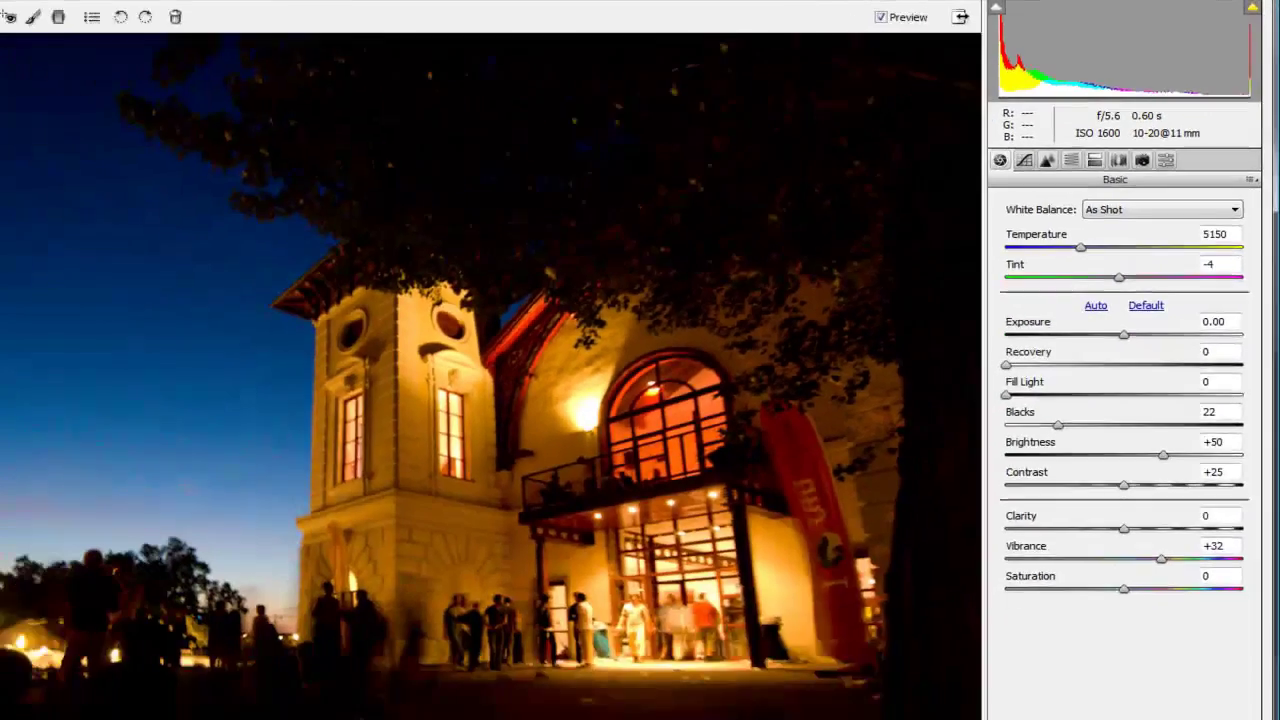
left_click(0, 719)
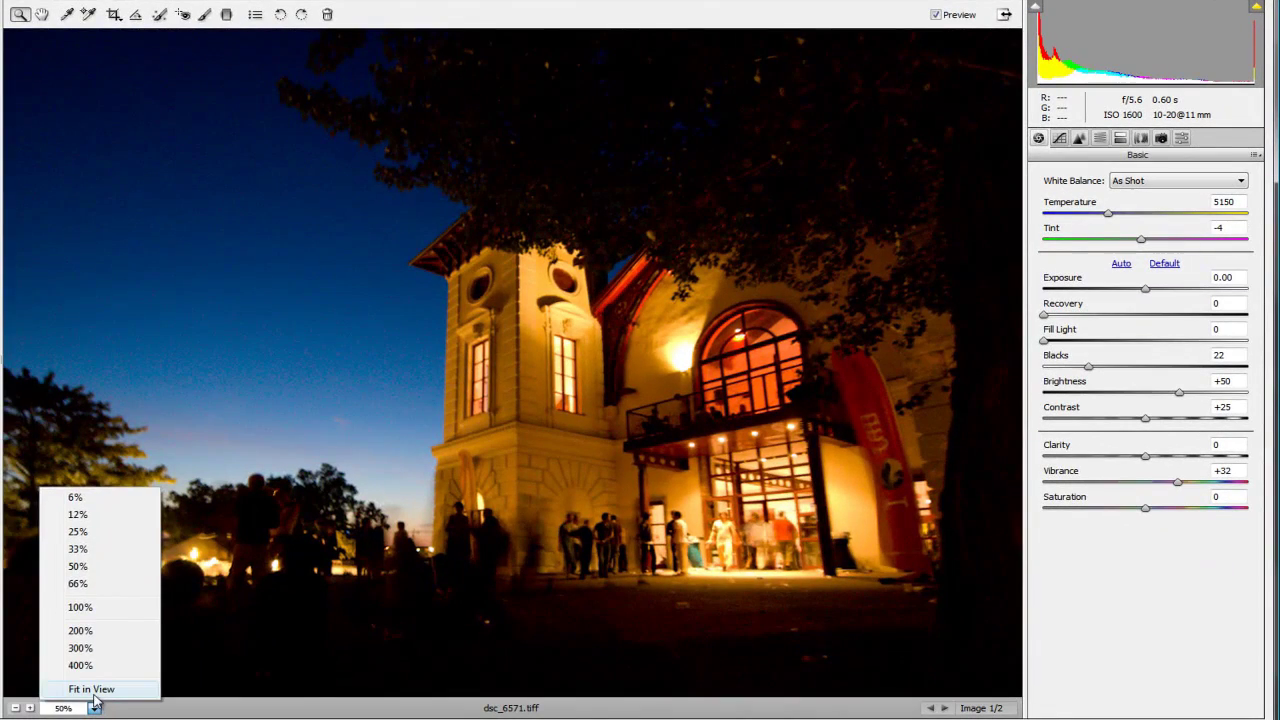
left_click(92, 690)
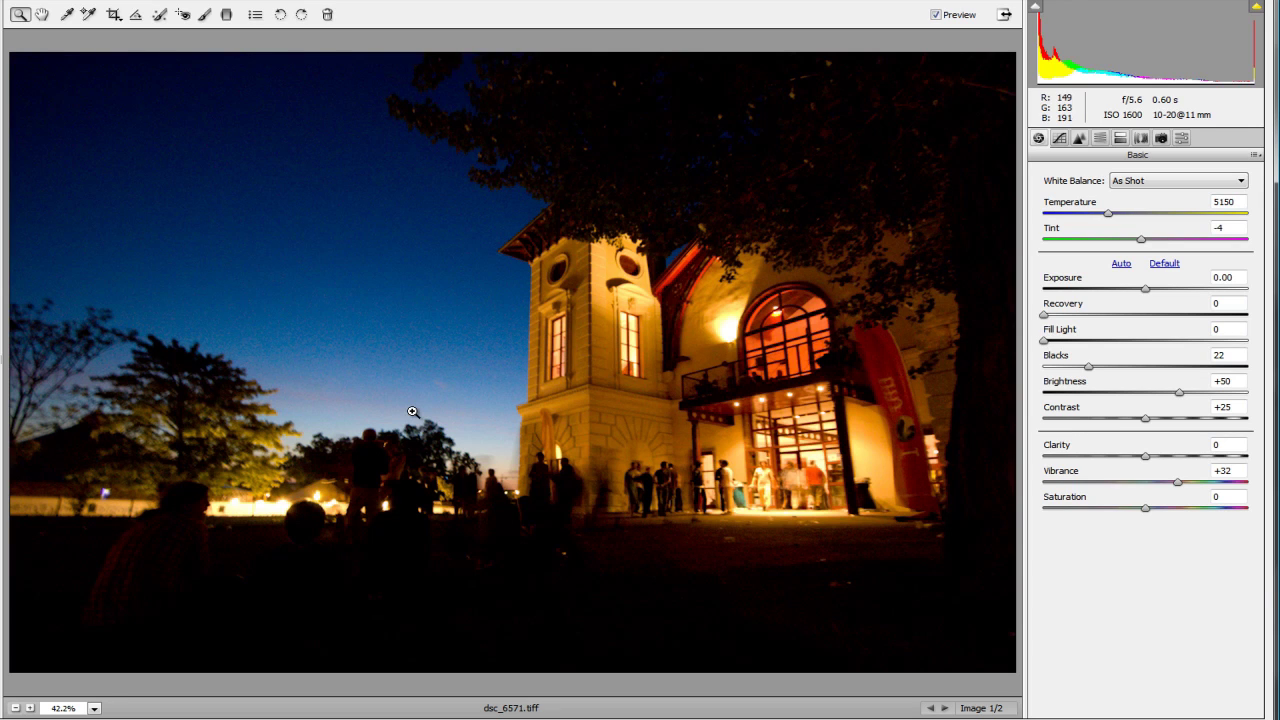
left_click(94, 708)
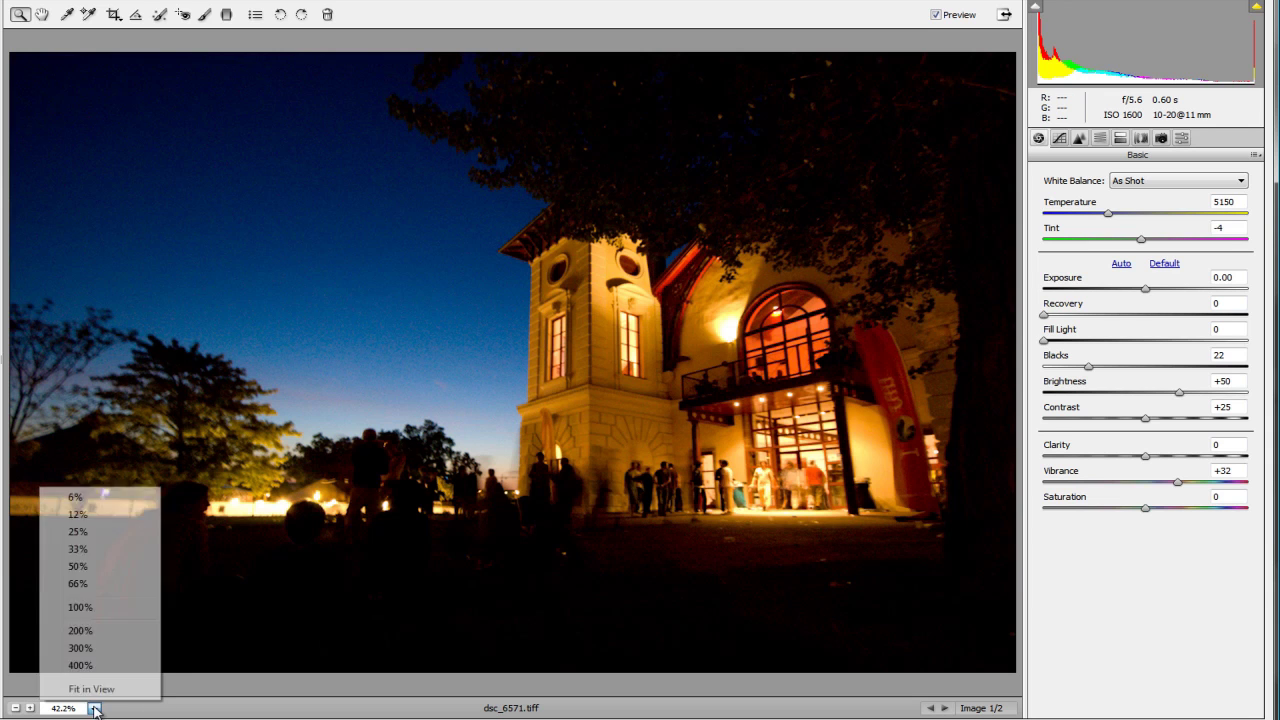
left_click(97, 607)
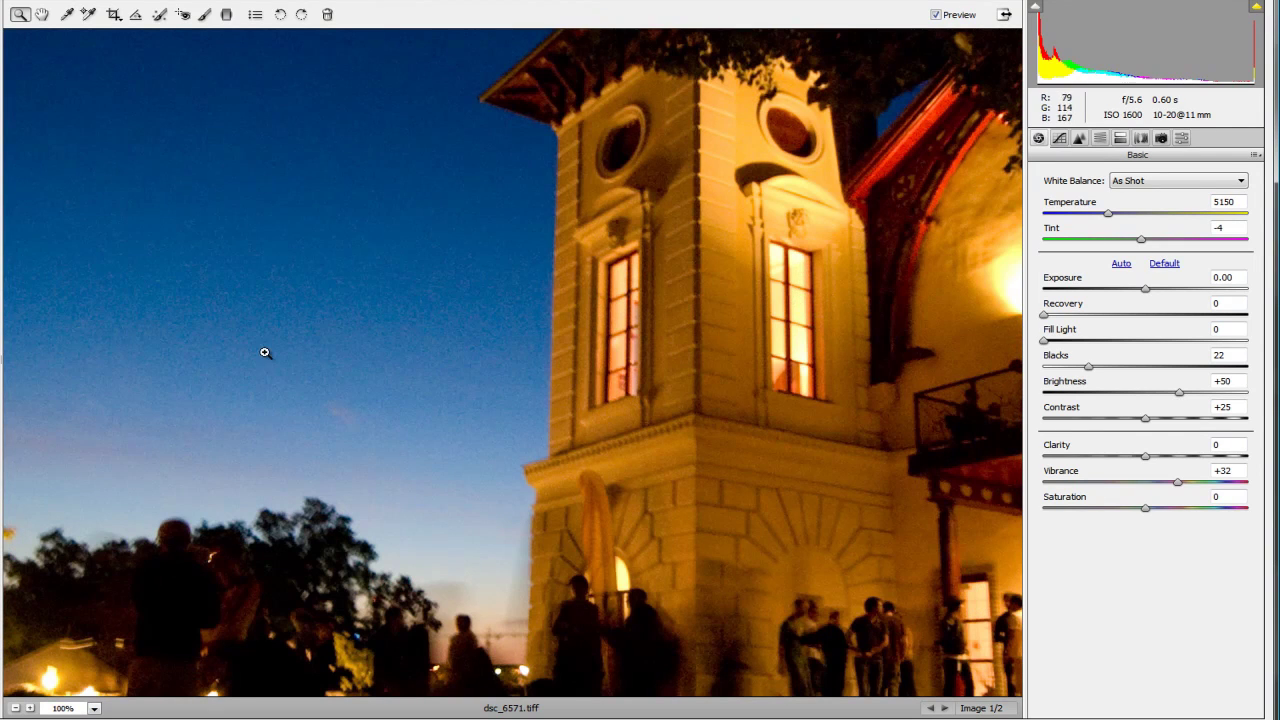
left_click_drag(286, 306, 653, 414)
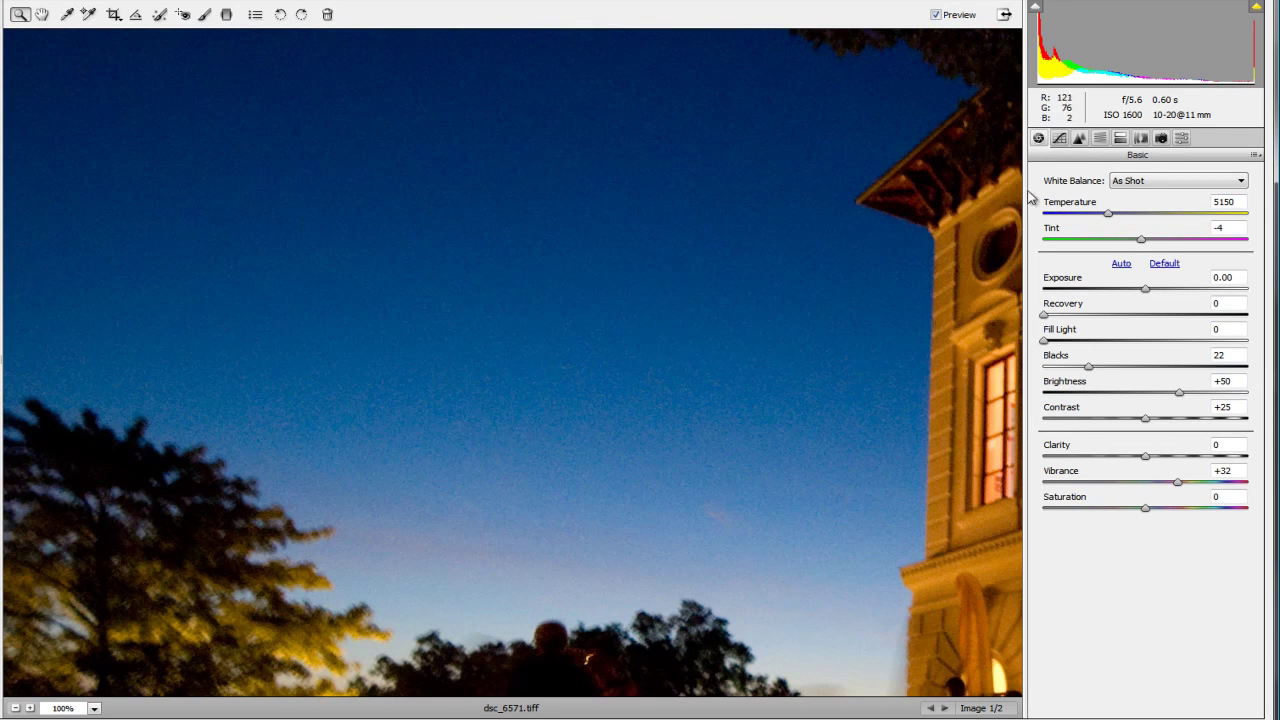
Step: Show the Detail panel, marquee-zoom into the sky to inspect noise, then fit the photo back in view
left_click(1080, 140)
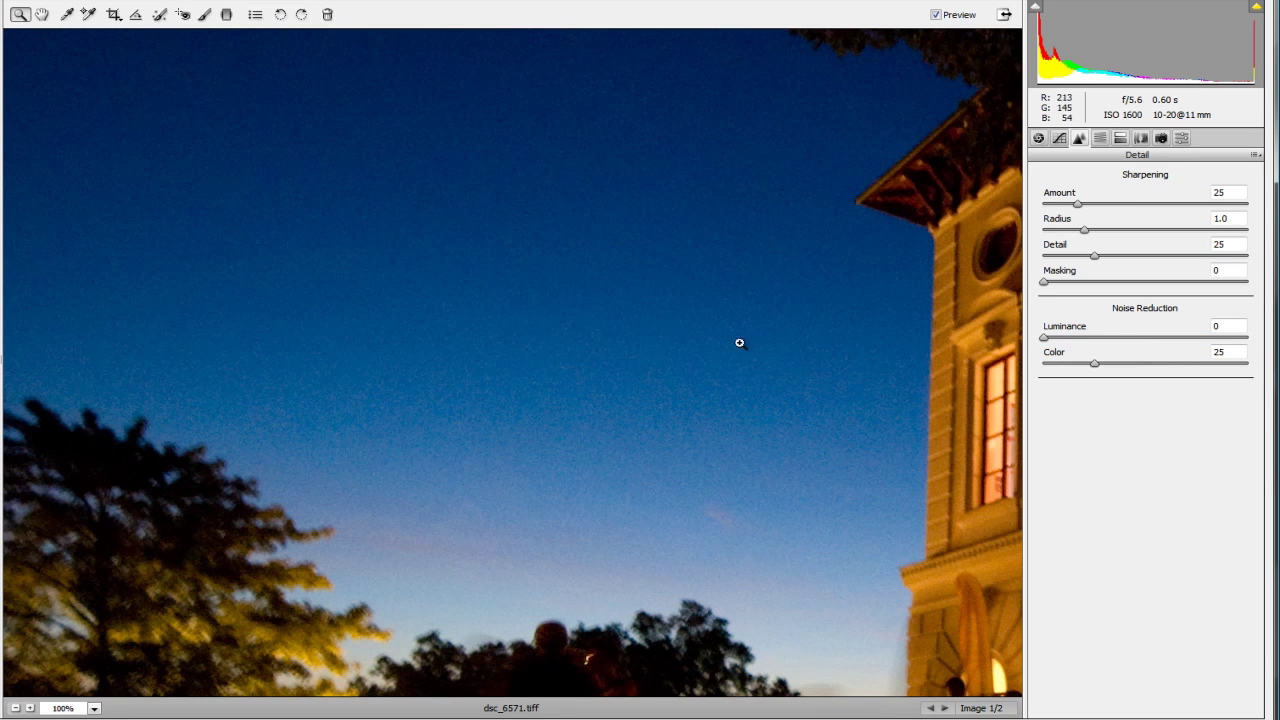
left_click_drag(301, 270, 780, 551)
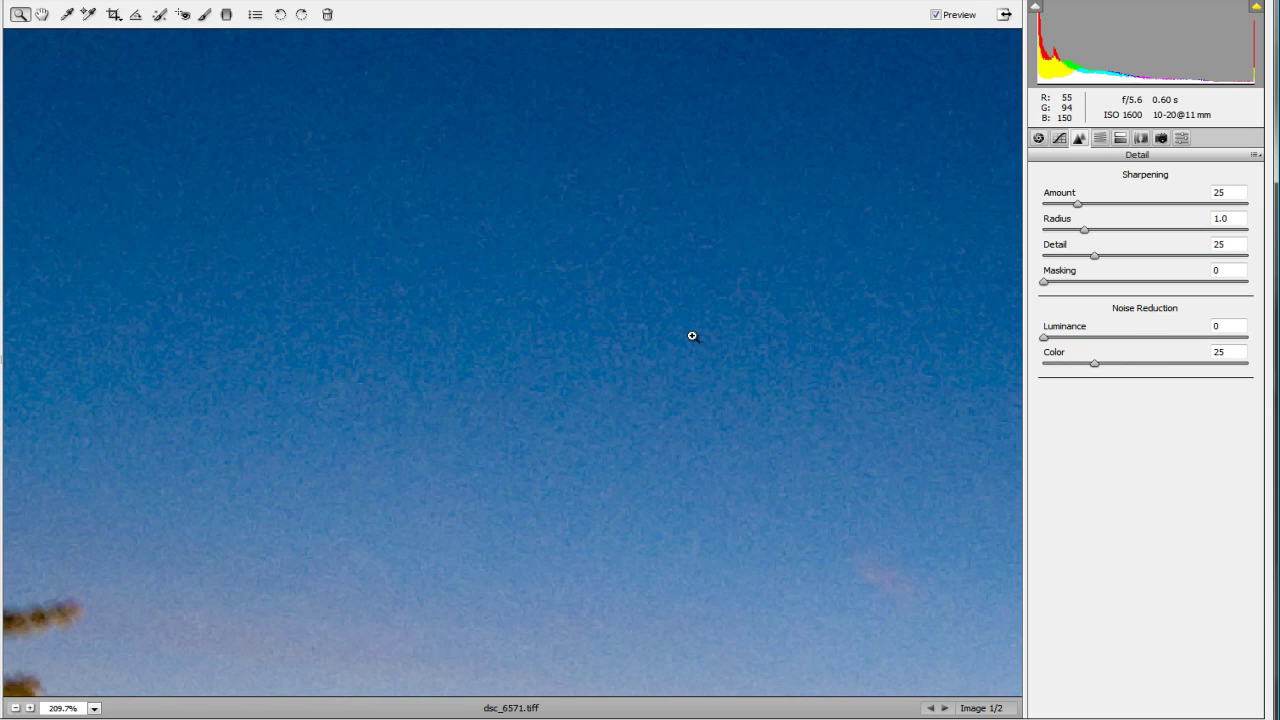
left_click_drag(253, 292, 674, 561)
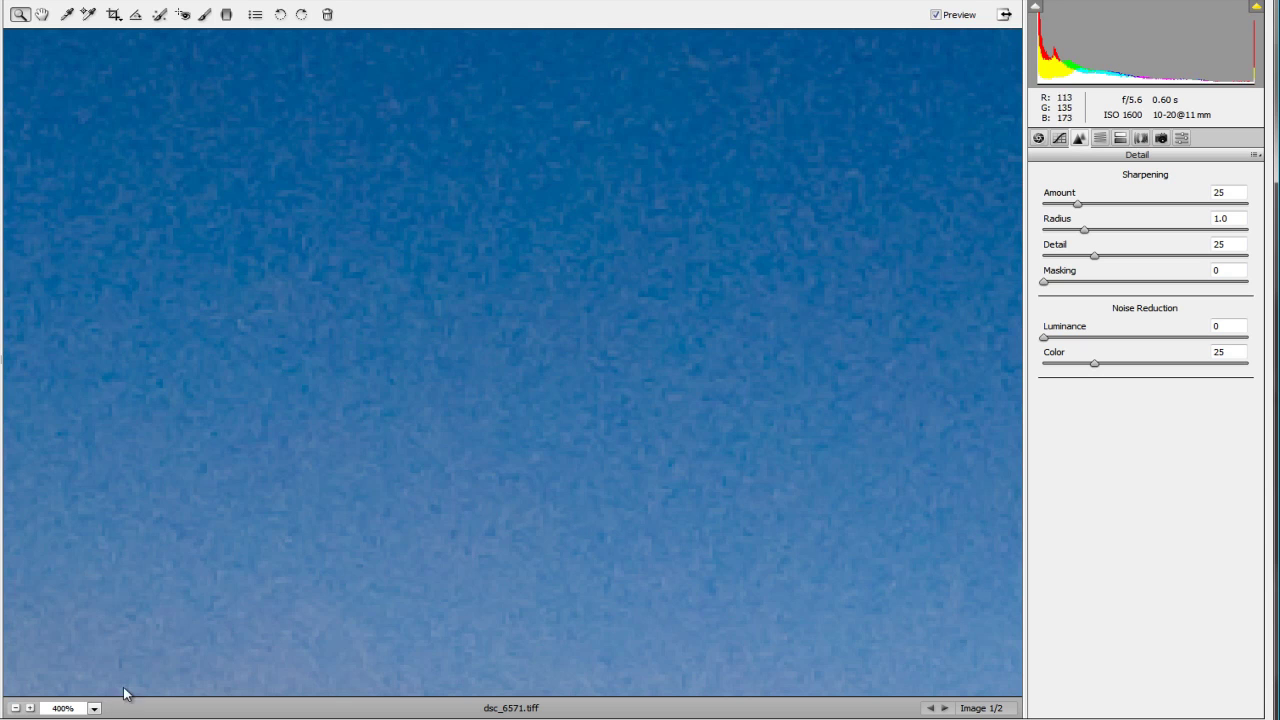
left_click(95, 710)
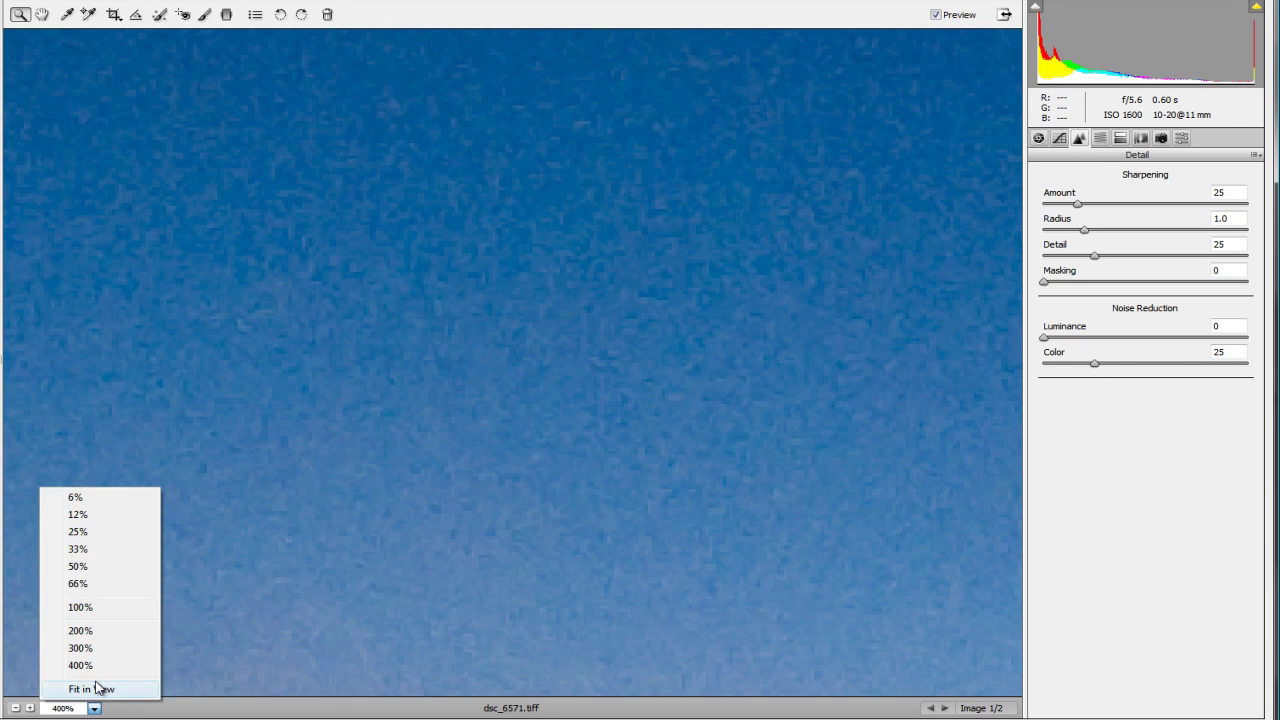
left_click(97, 688)
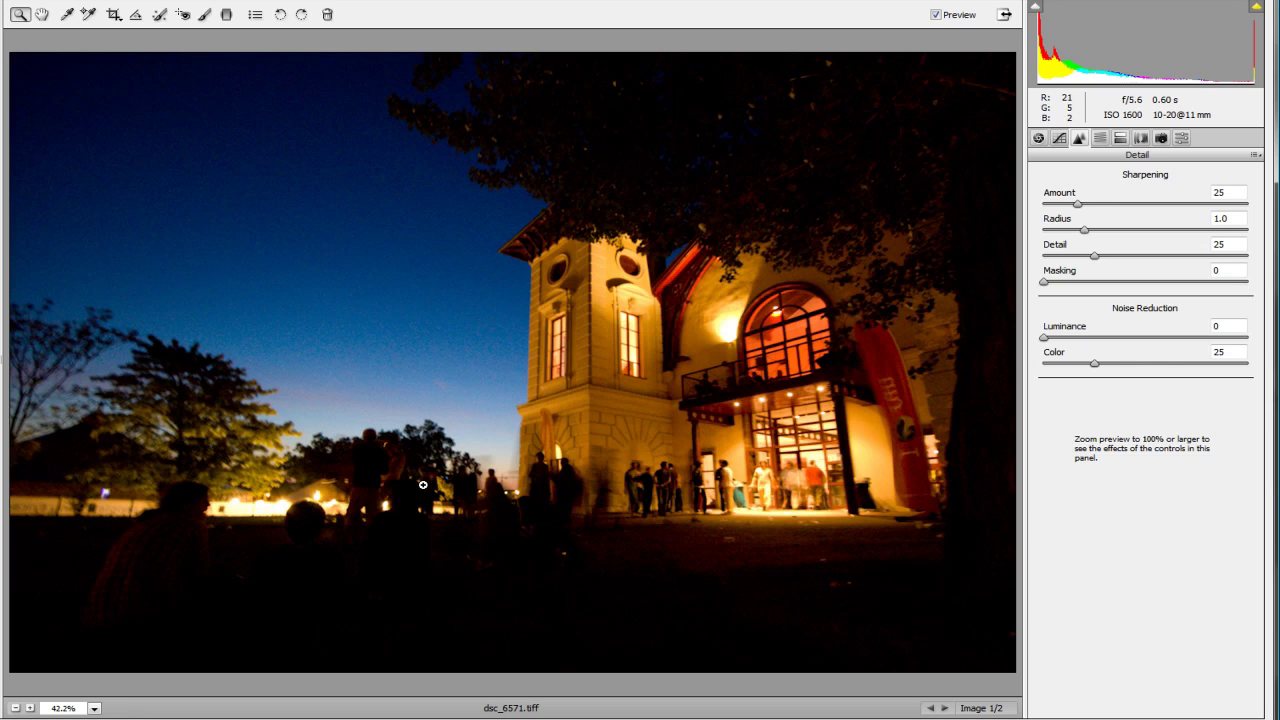
Step: Zoom to 400% on the crowd, then try Fill Light in the Basic panel and reset it to 0
left_click_drag(312, 402, 486, 555)
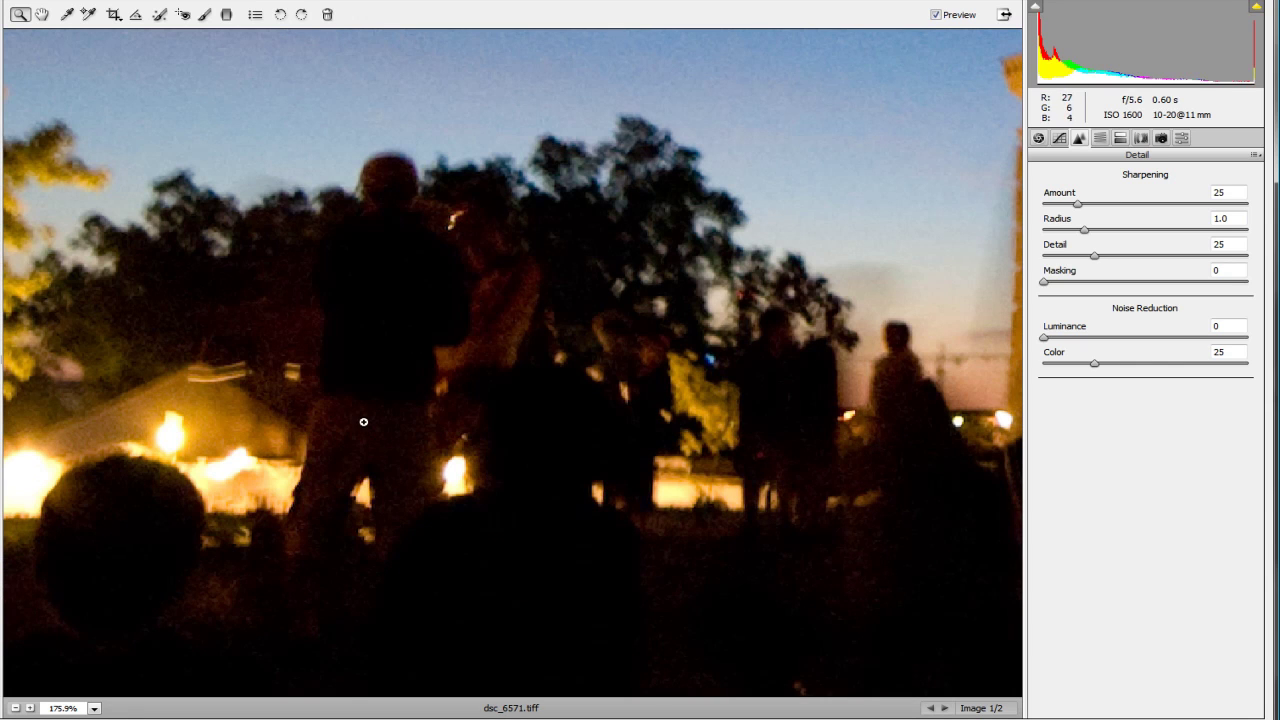
left_click_drag(298, 168, 557, 429)
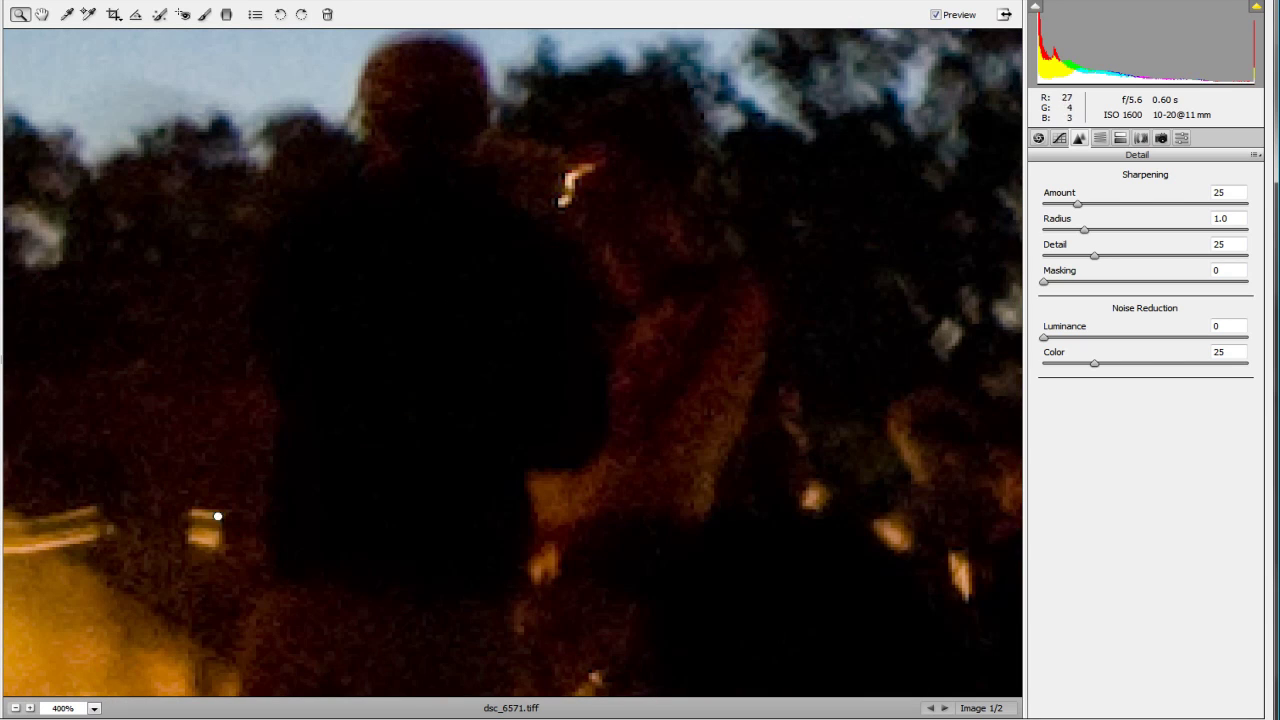
left_click(1038, 137)
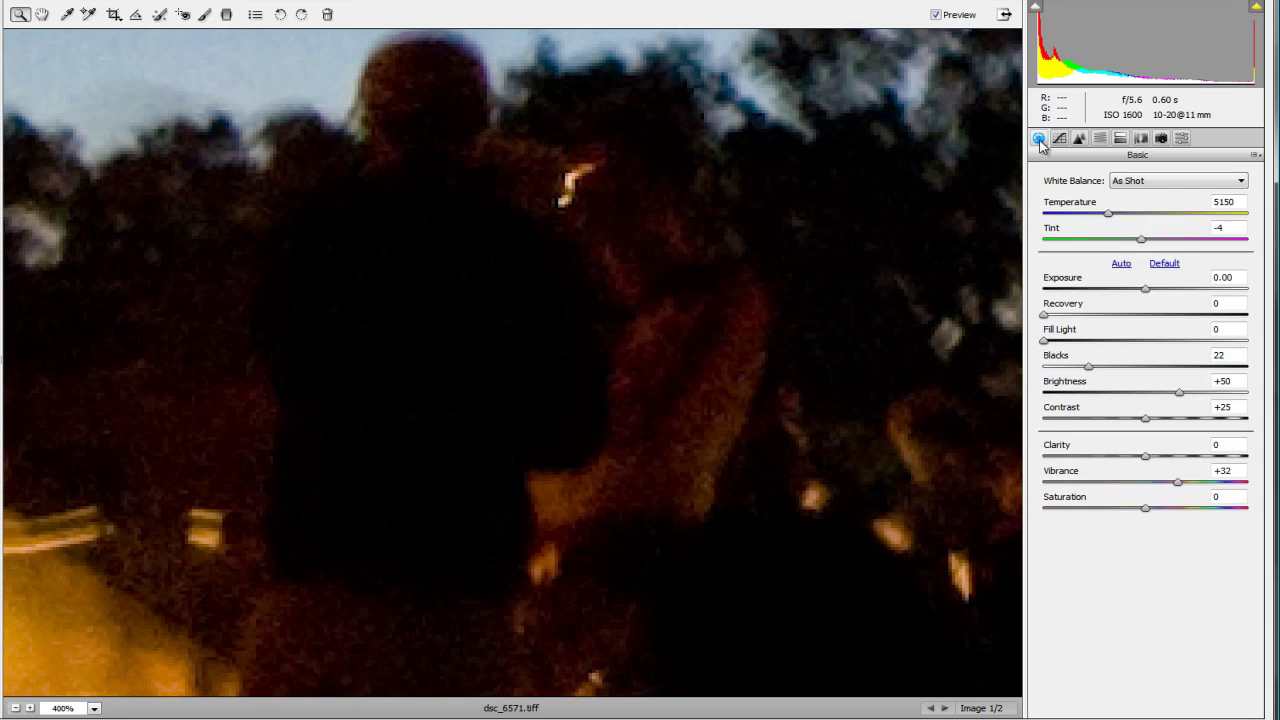
left_click_drag(1045, 341, 1140, 349)
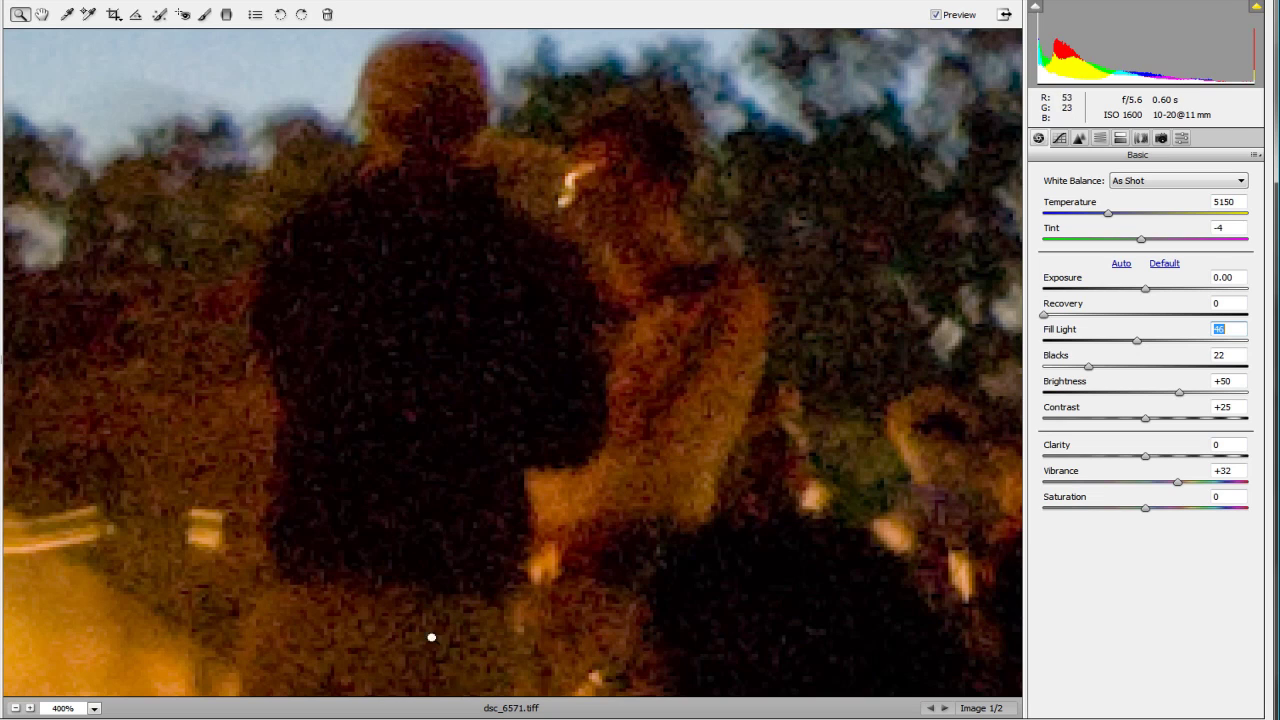
double_click(1140, 346)
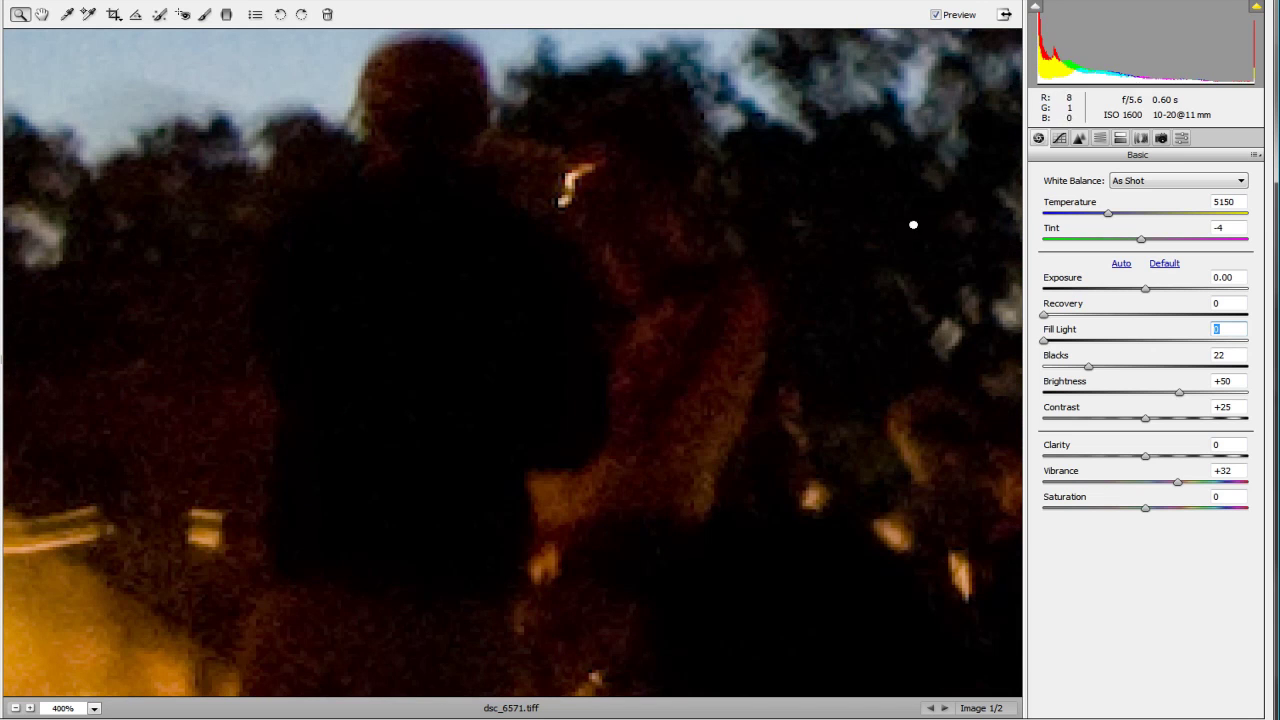
Step: Return to the Detail panel and pan the view up to the grainy sky beside a treetop
left_click(1080, 140)
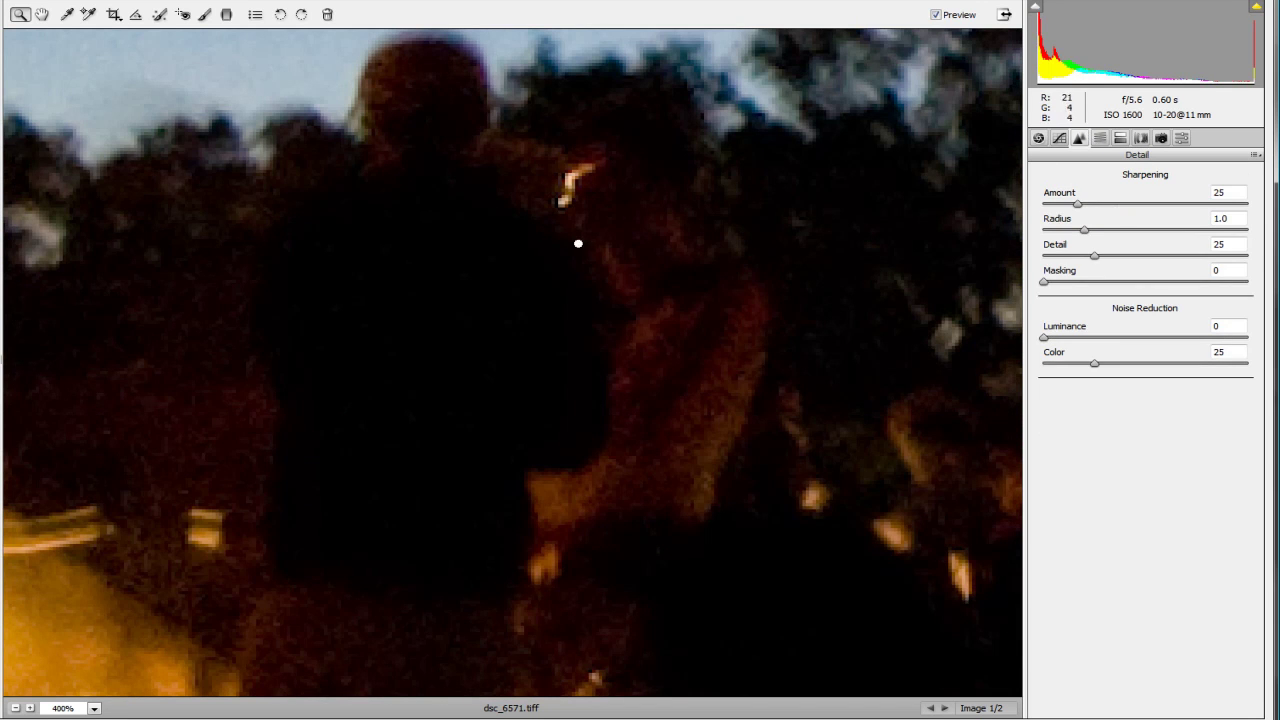
left_click_drag(283, 194, 793, 517)
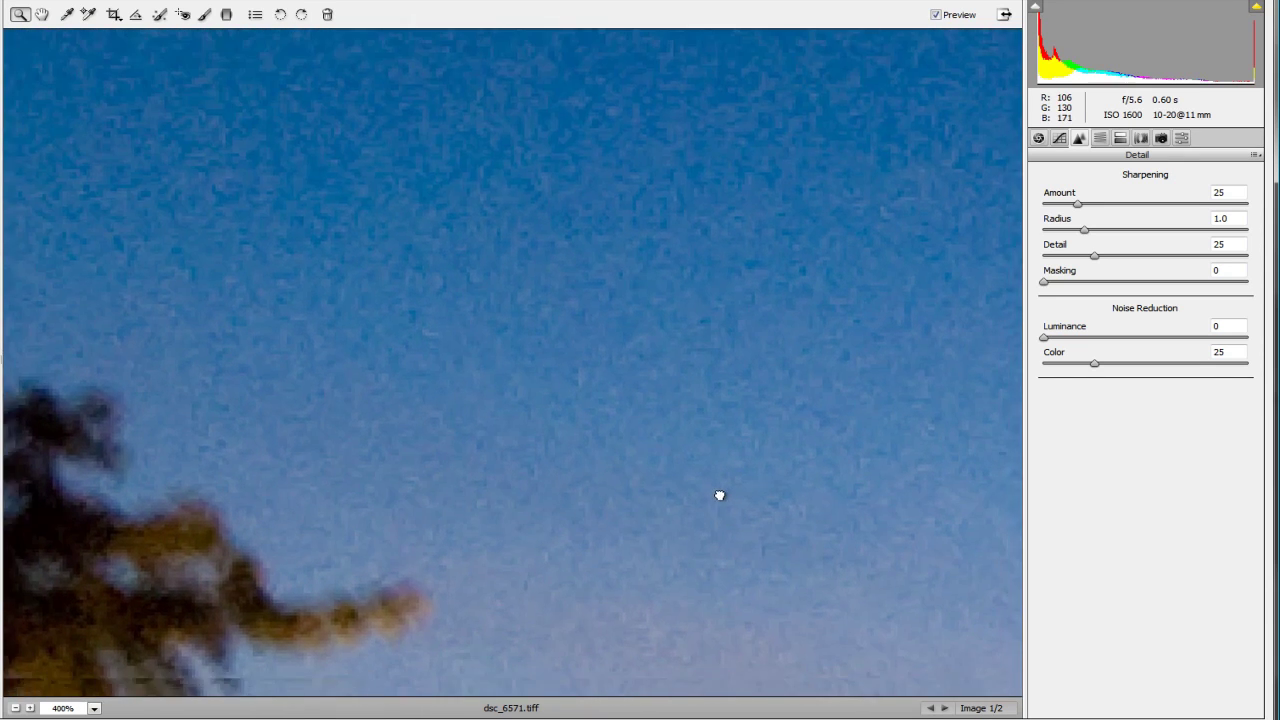
left_click_drag(719, 495, 709, 454)
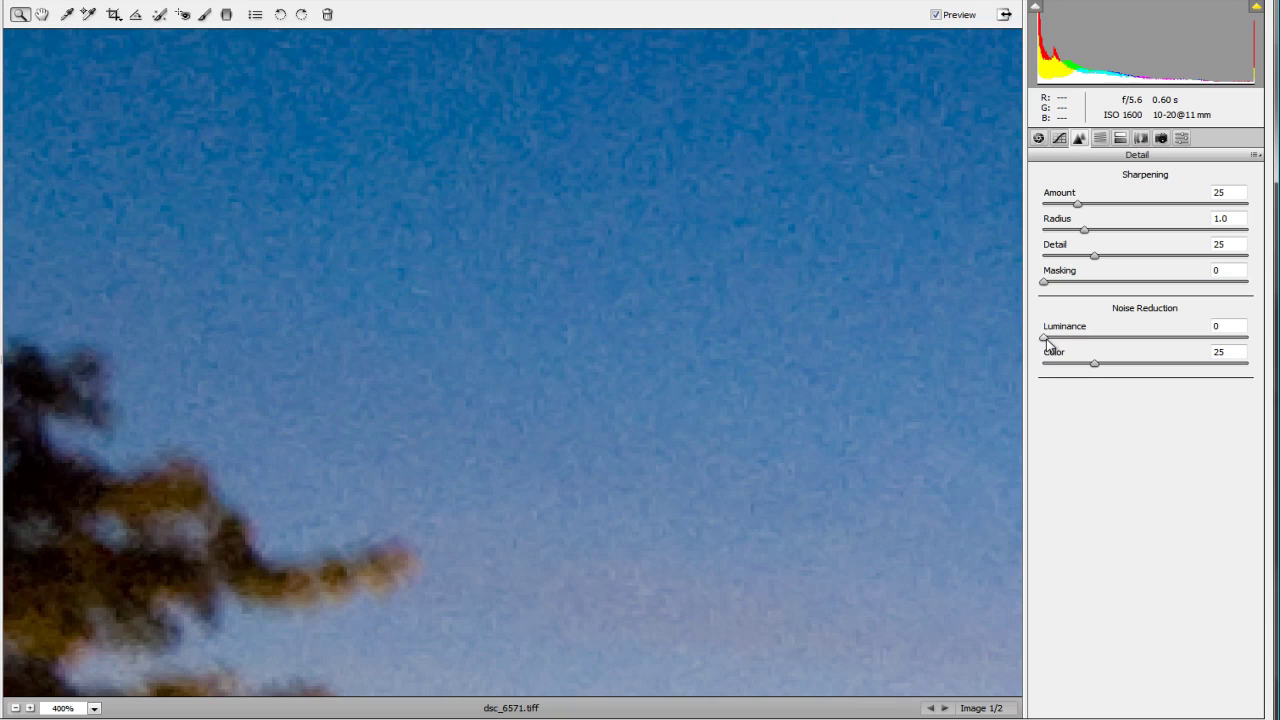
Step: Set Luminance noise reduction to 91, compare with Preview off and on, then pan toward the dark figures
left_click_drag(1047, 343, 1235, 353)
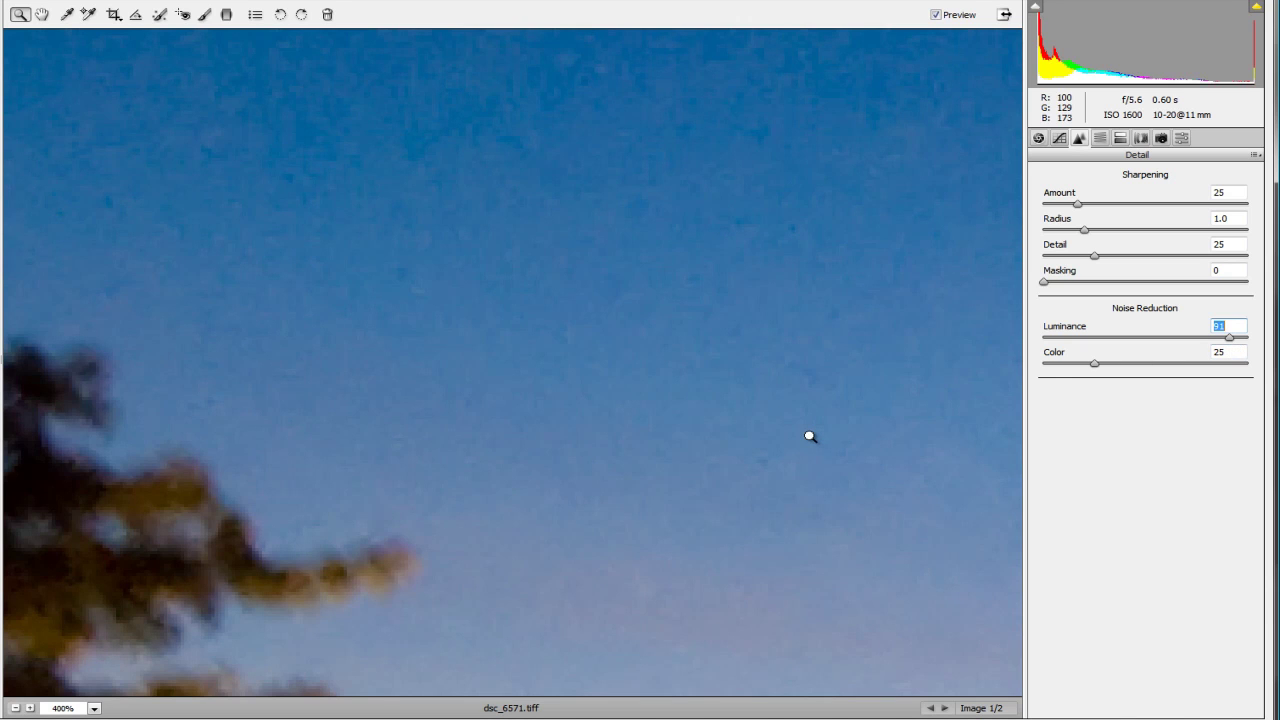
left_click(940, 16)
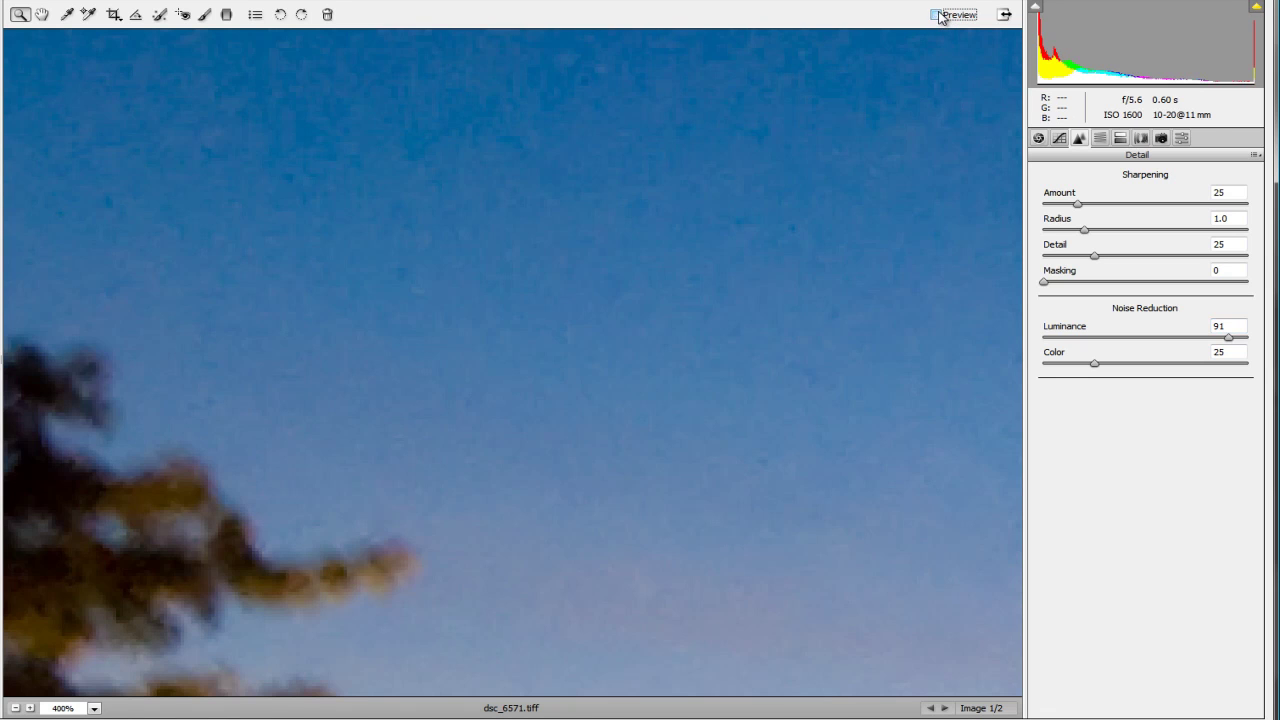
left_click(938, 15)
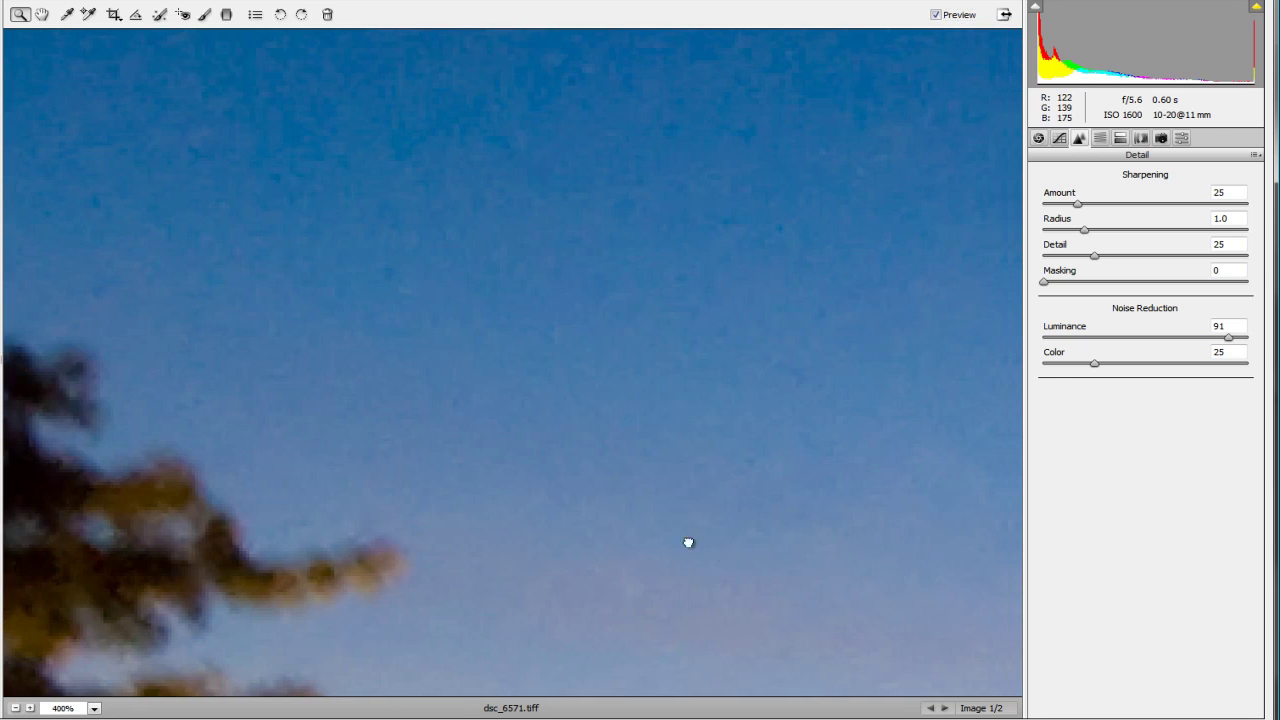
left_click_drag(686, 540, 279, 227)
left_click_drag(680, 526, 351, 129)
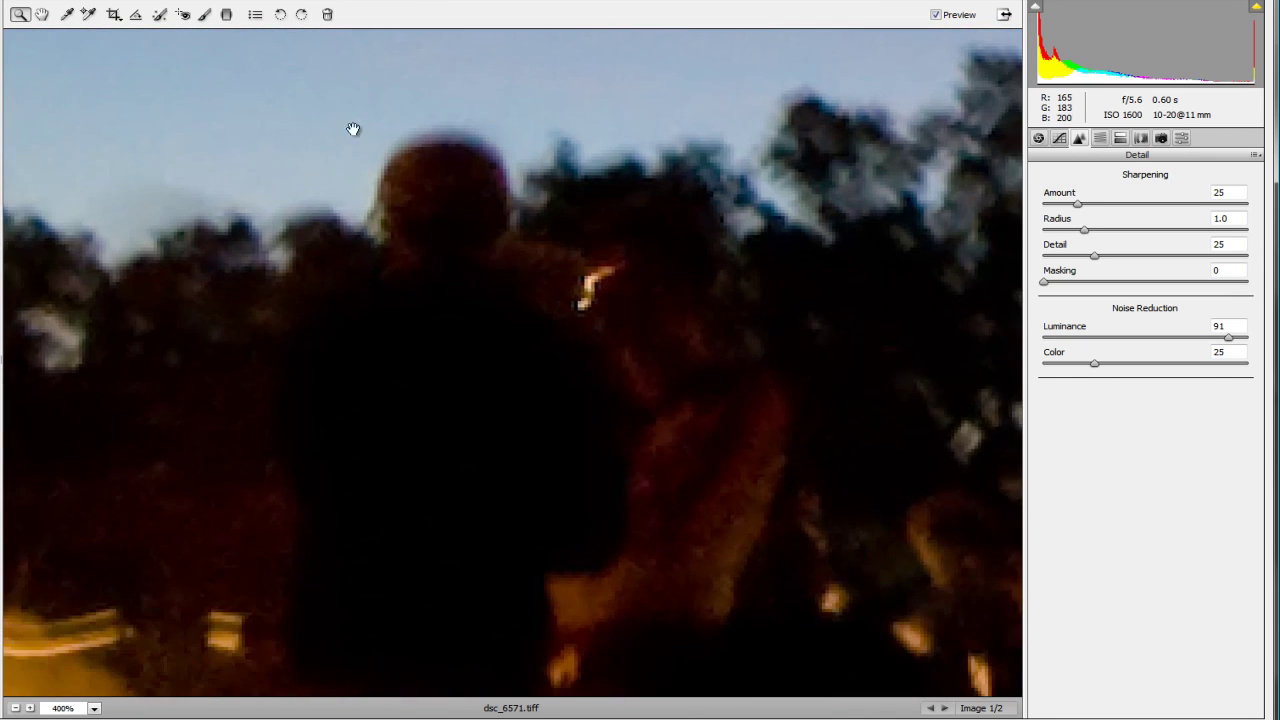
Step: Pan across the figures and raise Fill Light in the Basic panel to reveal shadow noise
left_click_drag(595, 316, 654, 331)
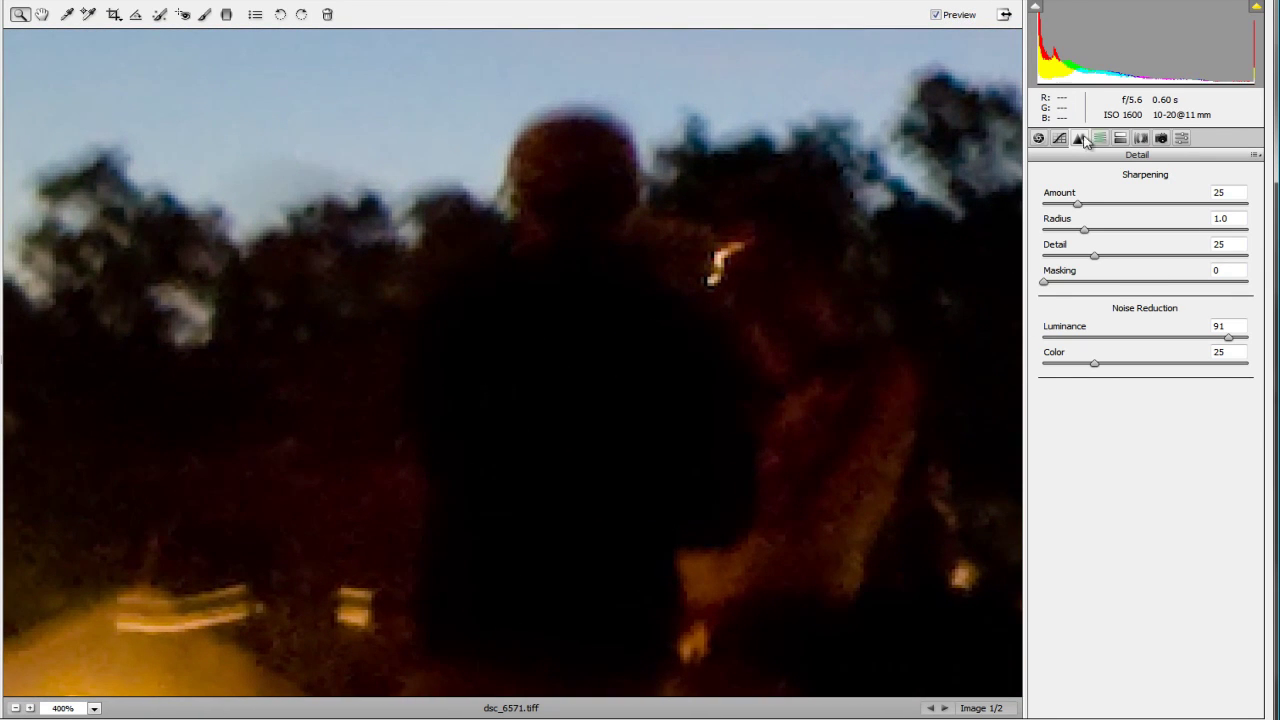
left_click(1039, 139)
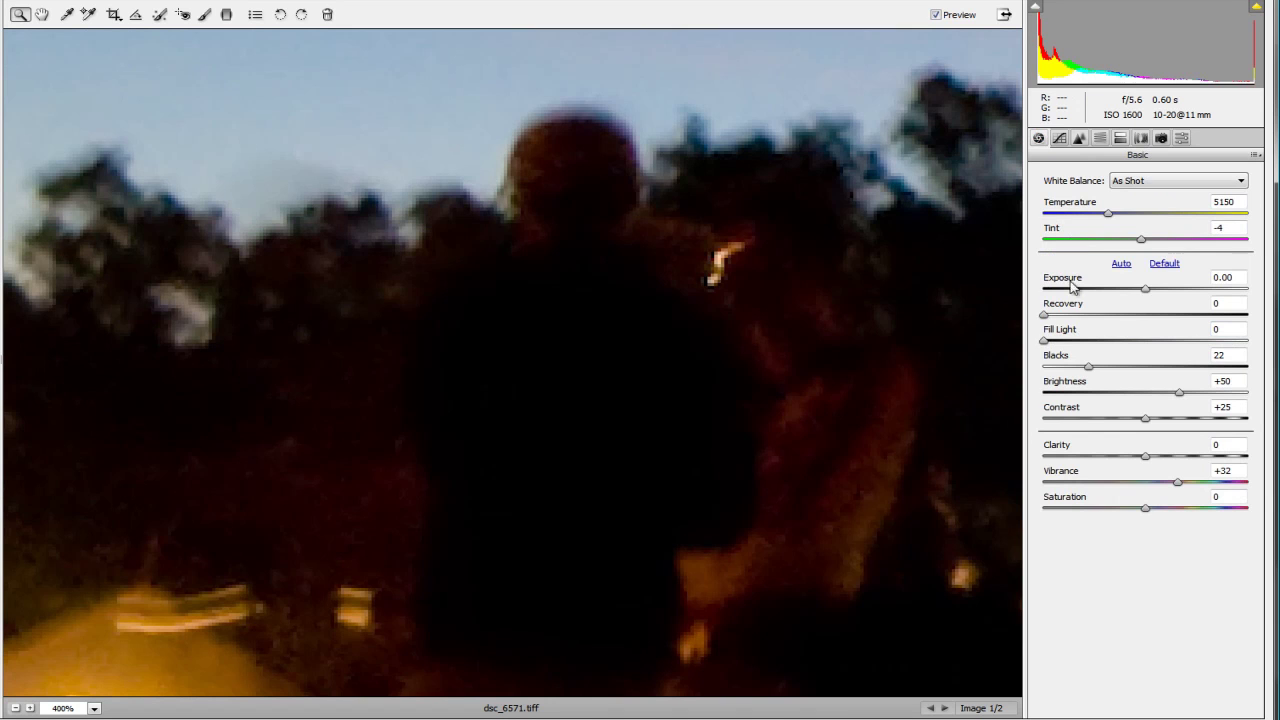
left_click(1047, 342)
left_click_drag(1049, 345, 1170, 345)
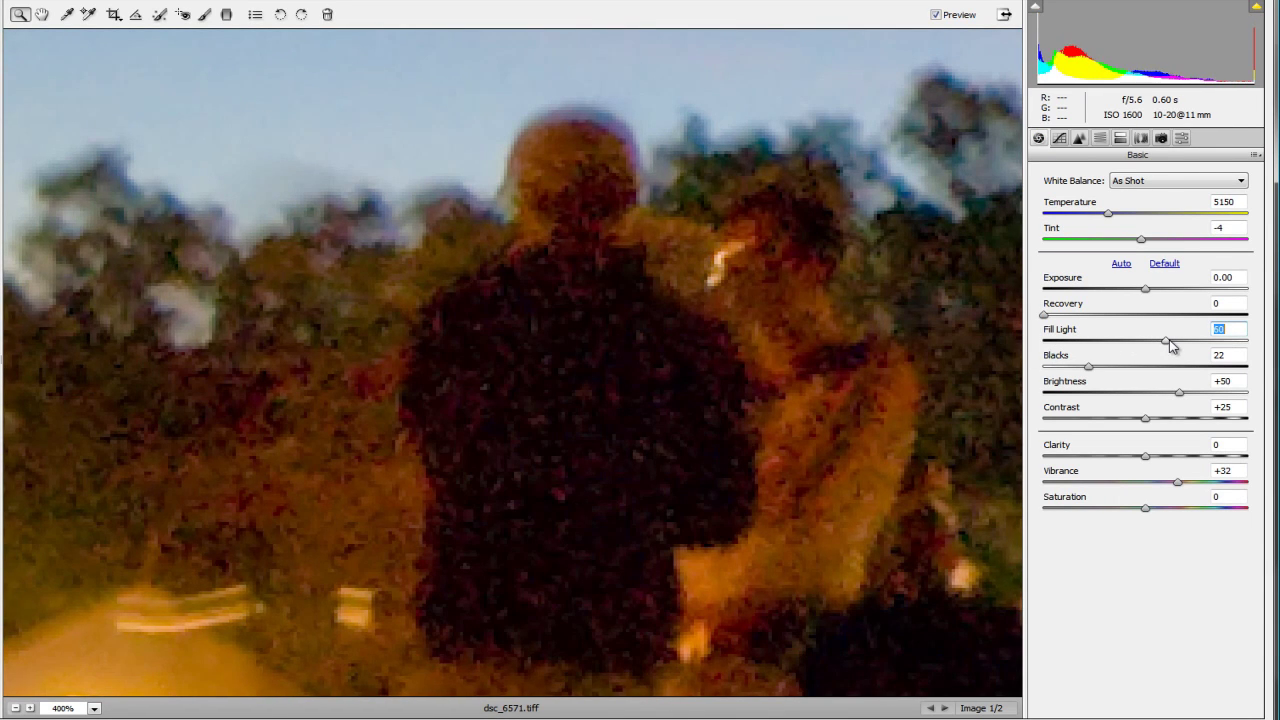
Step: Try Color noise reduction near maximum, at 46 and about 78, comparing with Preview off and on
left_click(1079, 138)
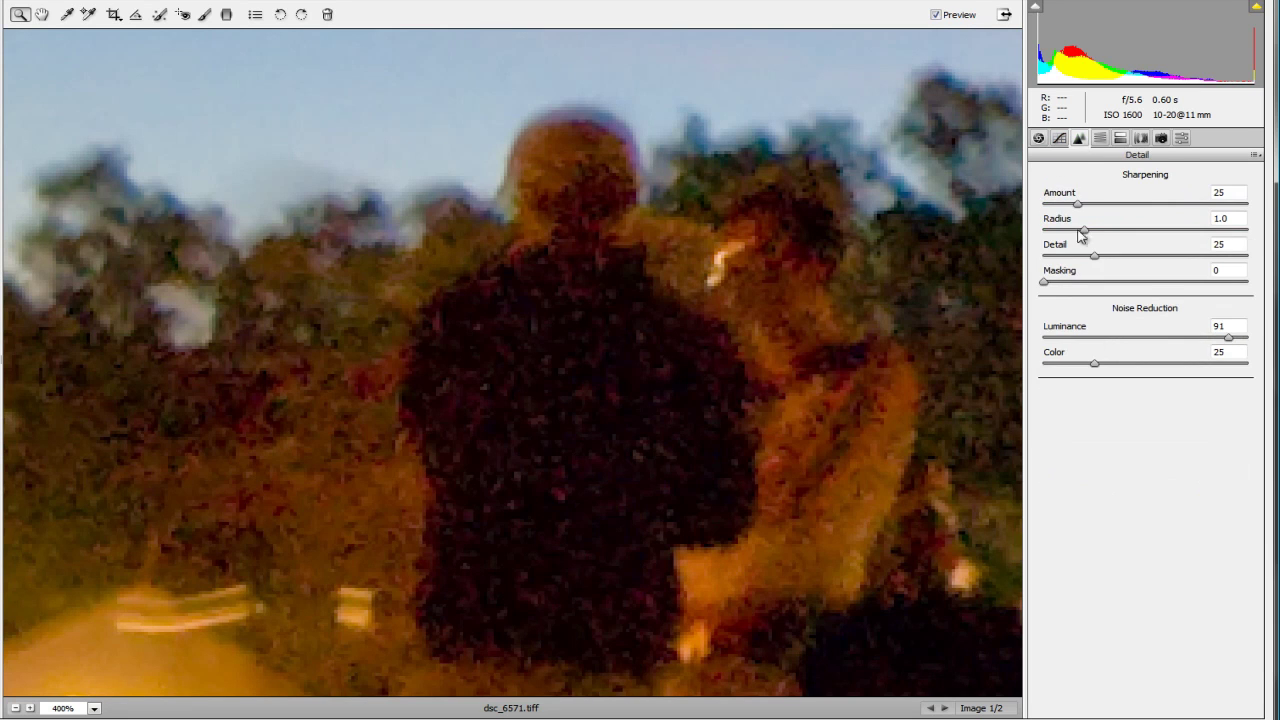
left_click(1095, 366)
left_click_drag(1095, 368, 1080, 346)
left_click_drag(1243, 366, 1033, 372)
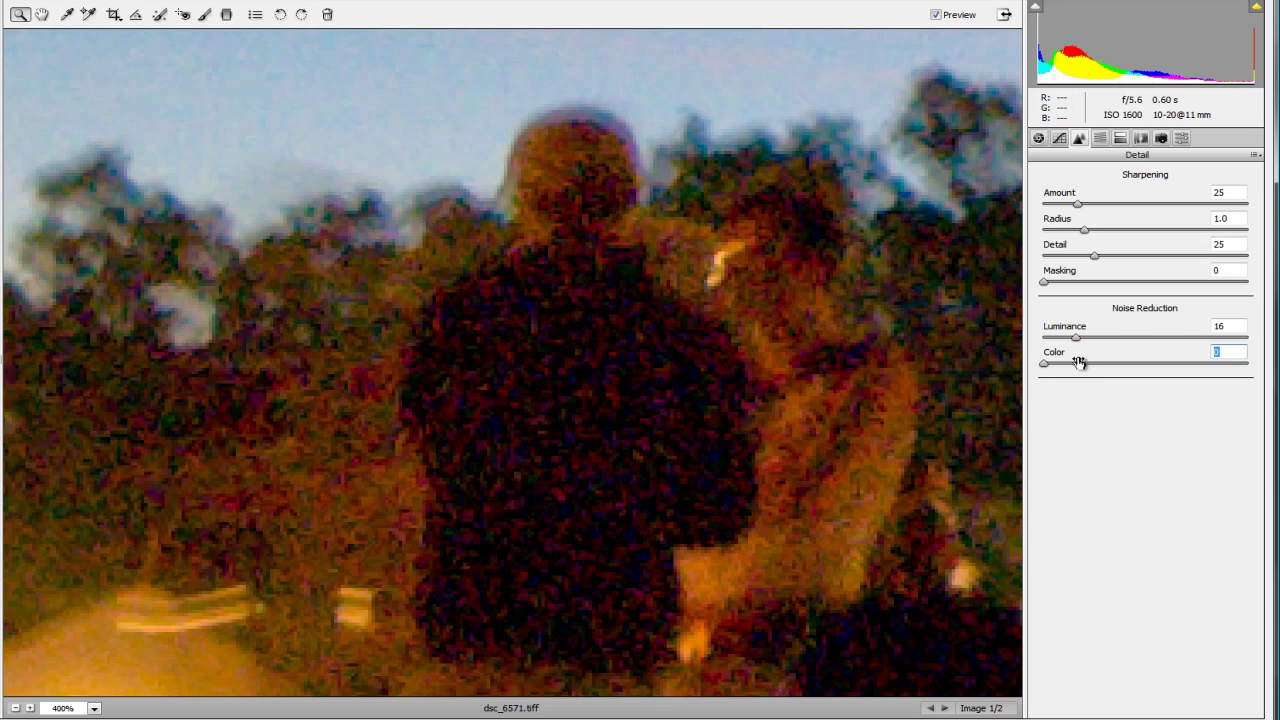
left_click_drag(1046, 368, 1222, 371)
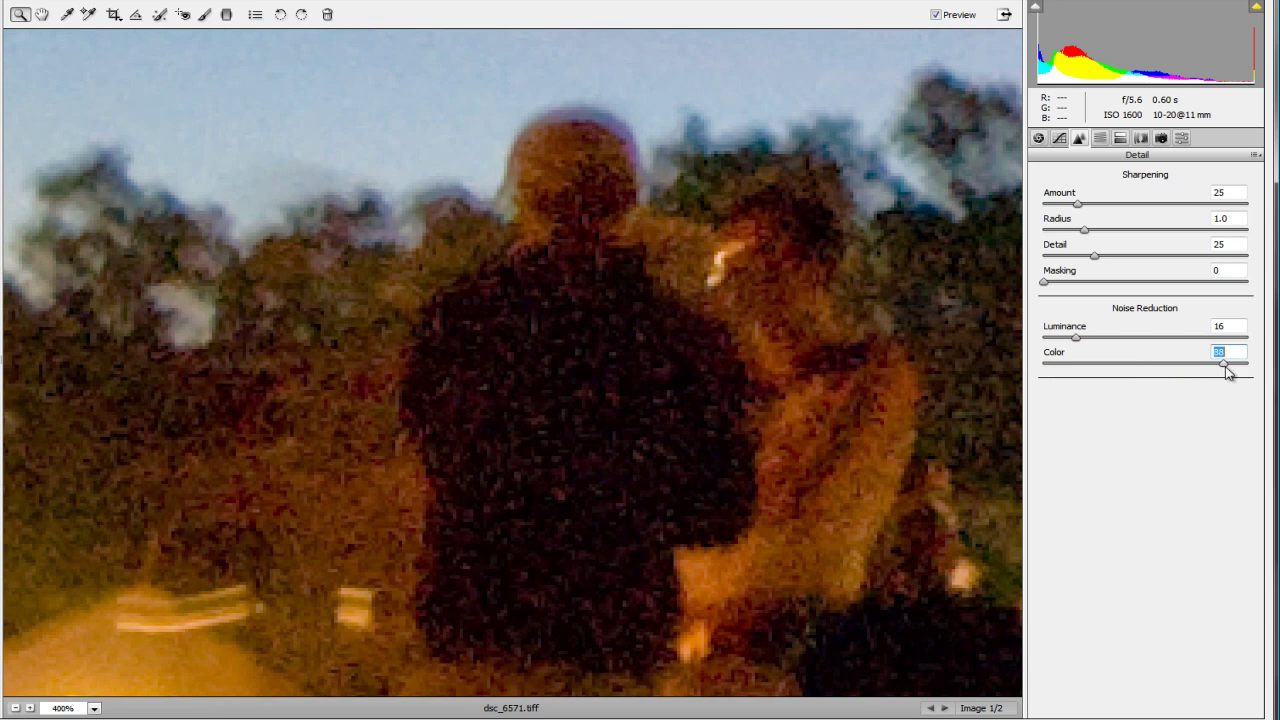
left_click(937, 15)
left_click(937, 15)
Step: Lower Color noise reduction to 10 and reset Fill Light to 0 in the Basic panel
left_click_drag(1222, 365, 1158, 375)
left_click_drag(1160, 376, 1165, 341)
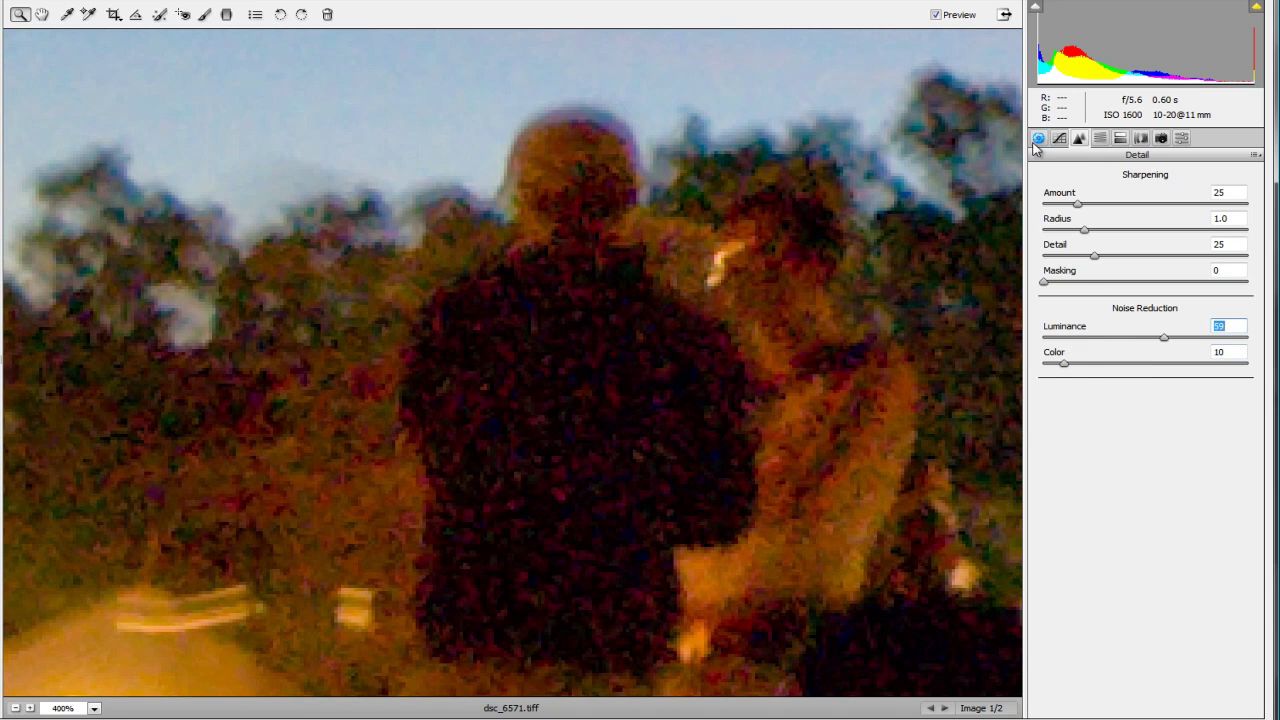
left_click(1038, 138)
double_click(1166, 342)
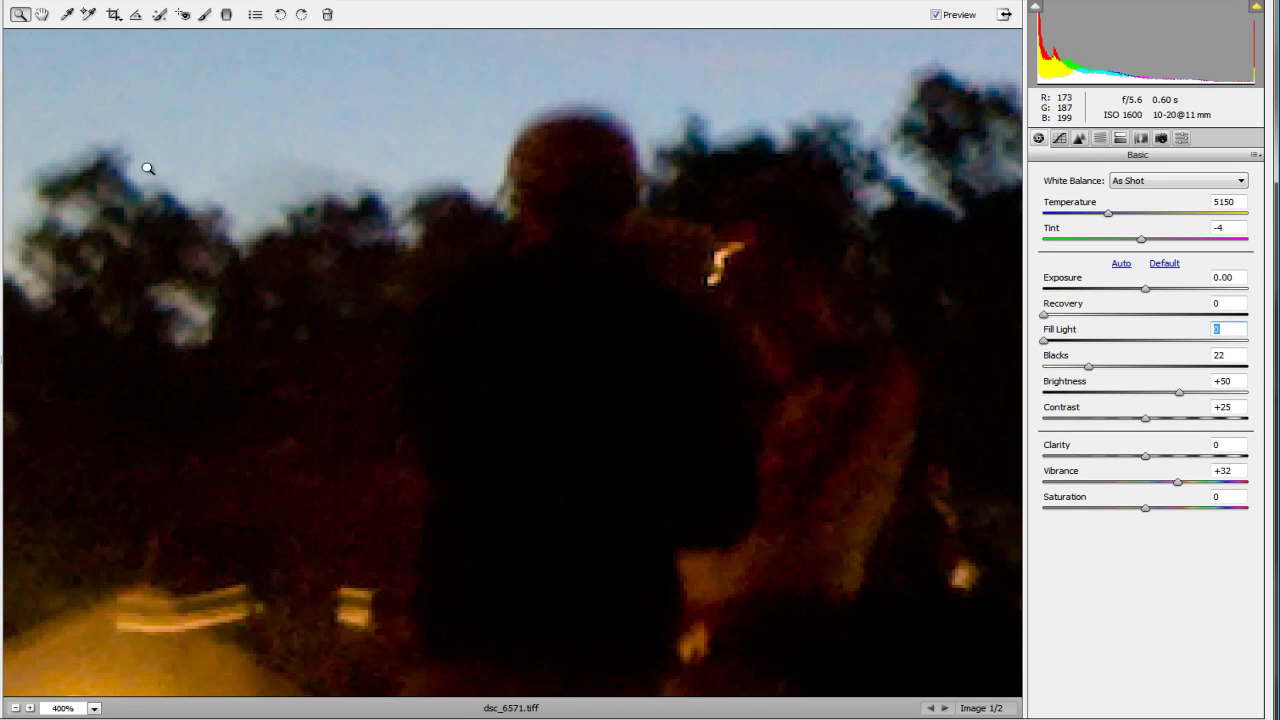
Step: Fit the whole photo in view and compare the adjustments with Preview off and on
left_click(94, 708)
left_click(91, 689)
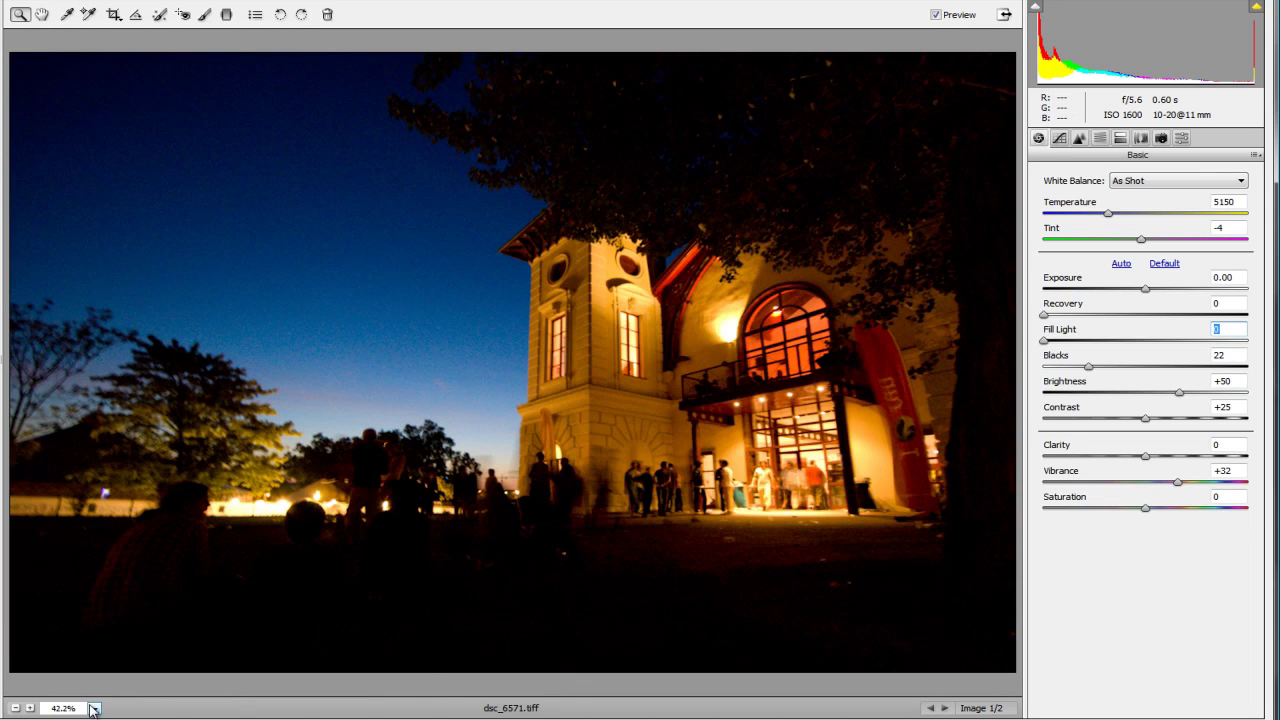
left_click(936, 15)
left_click(936, 16)
Step: View the photo at 100% and pan over to the deep blue sky and treetops
left_click(95, 708)
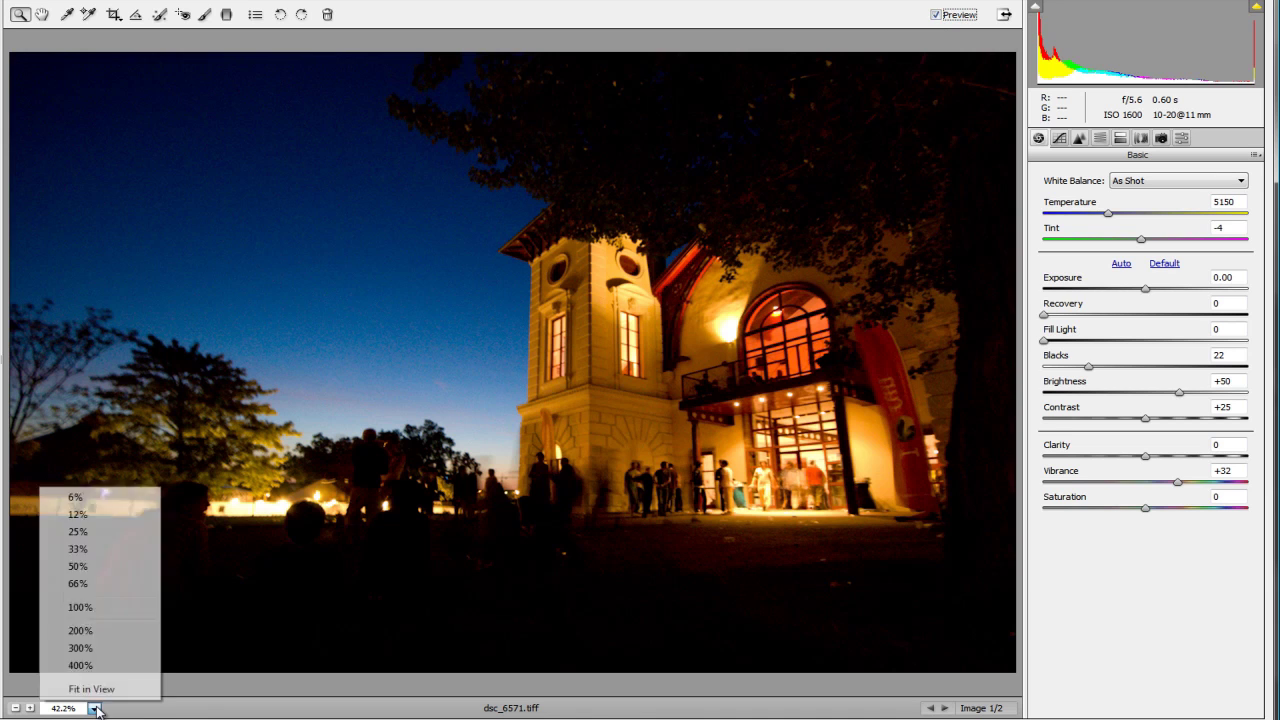
left_click(100, 607)
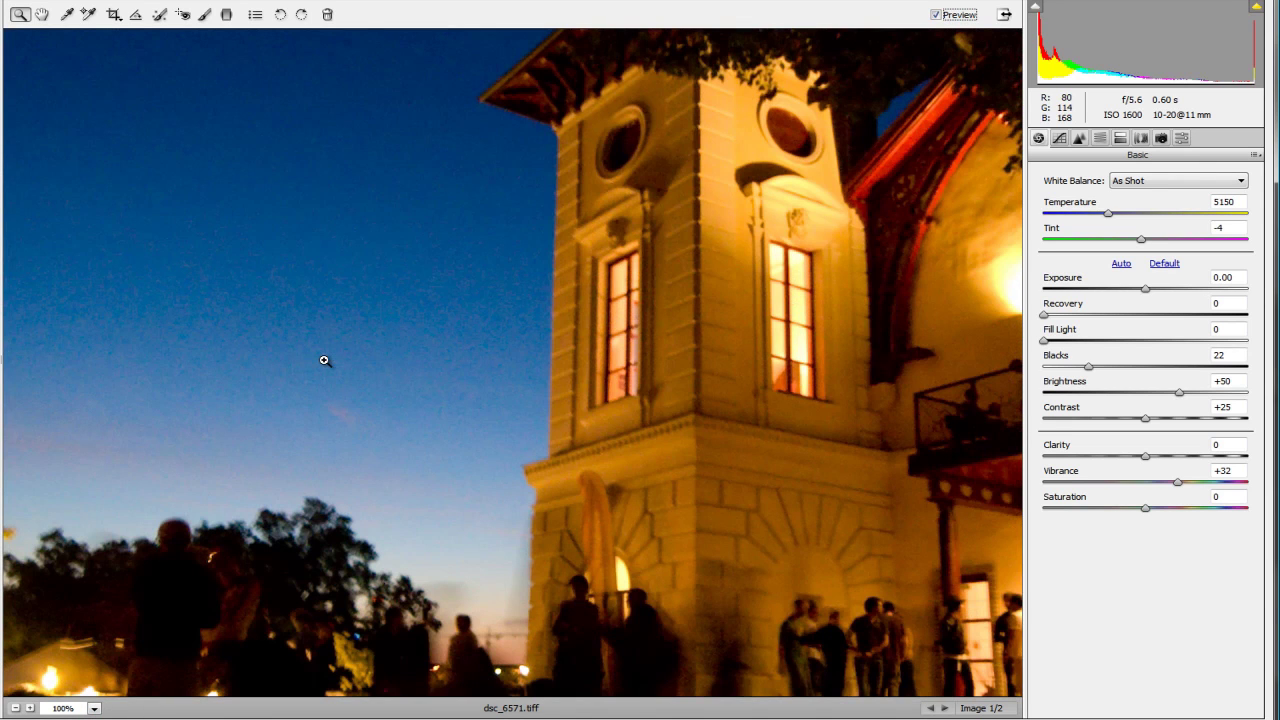
left_click_drag(254, 354, 791, 471)
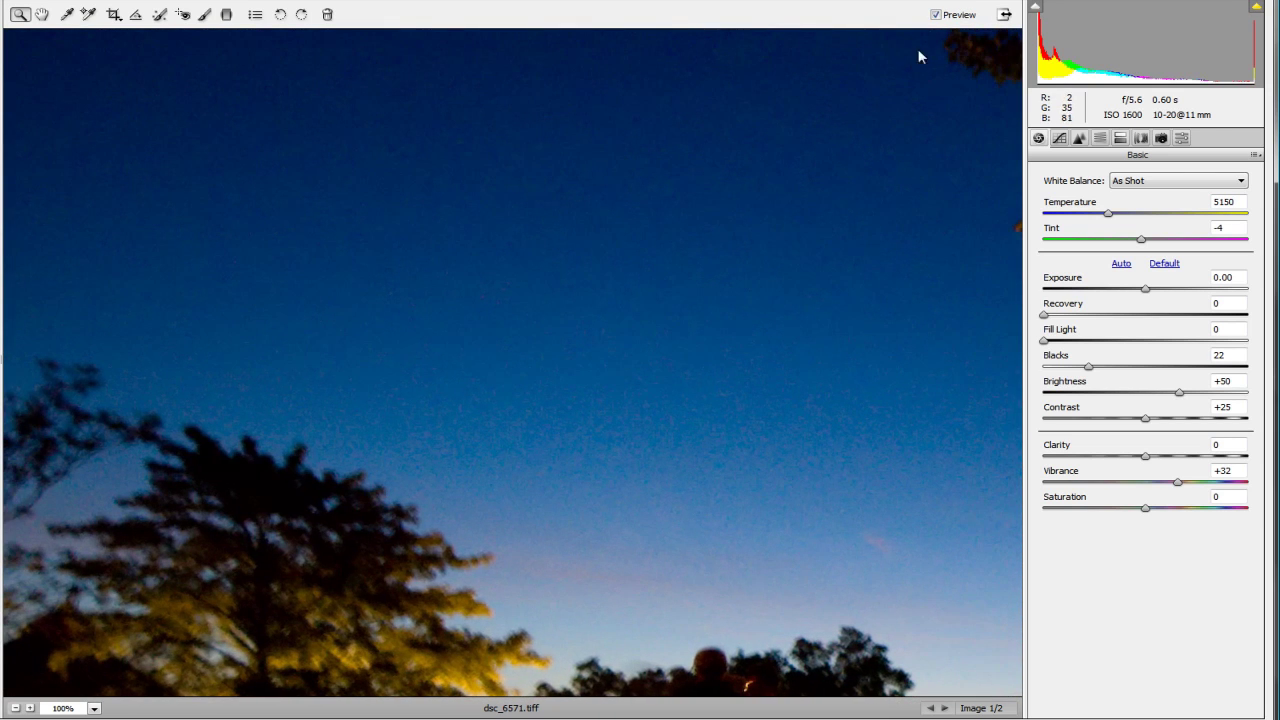
left_click(936, 15)
Step: Move to the next image, IMGP2925.DNG, show the Detail panel and view it at 100%
key("ctrl+Right")
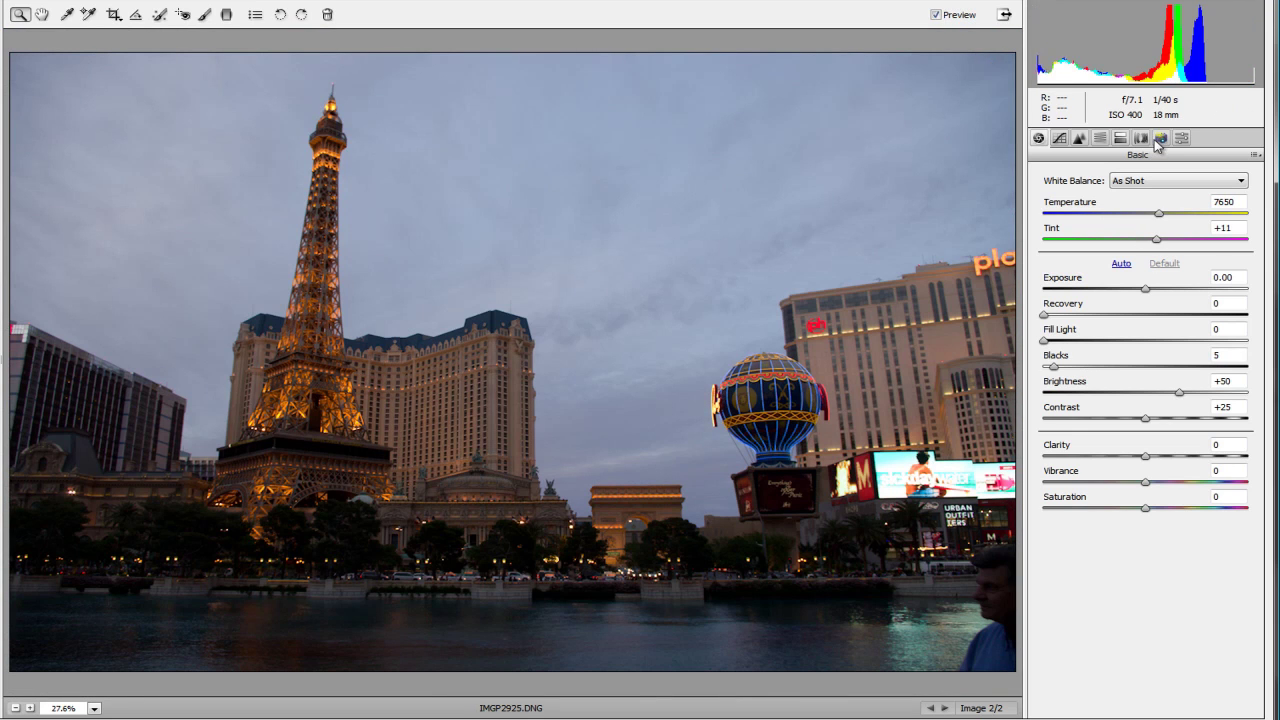
left_click(1080, 139)
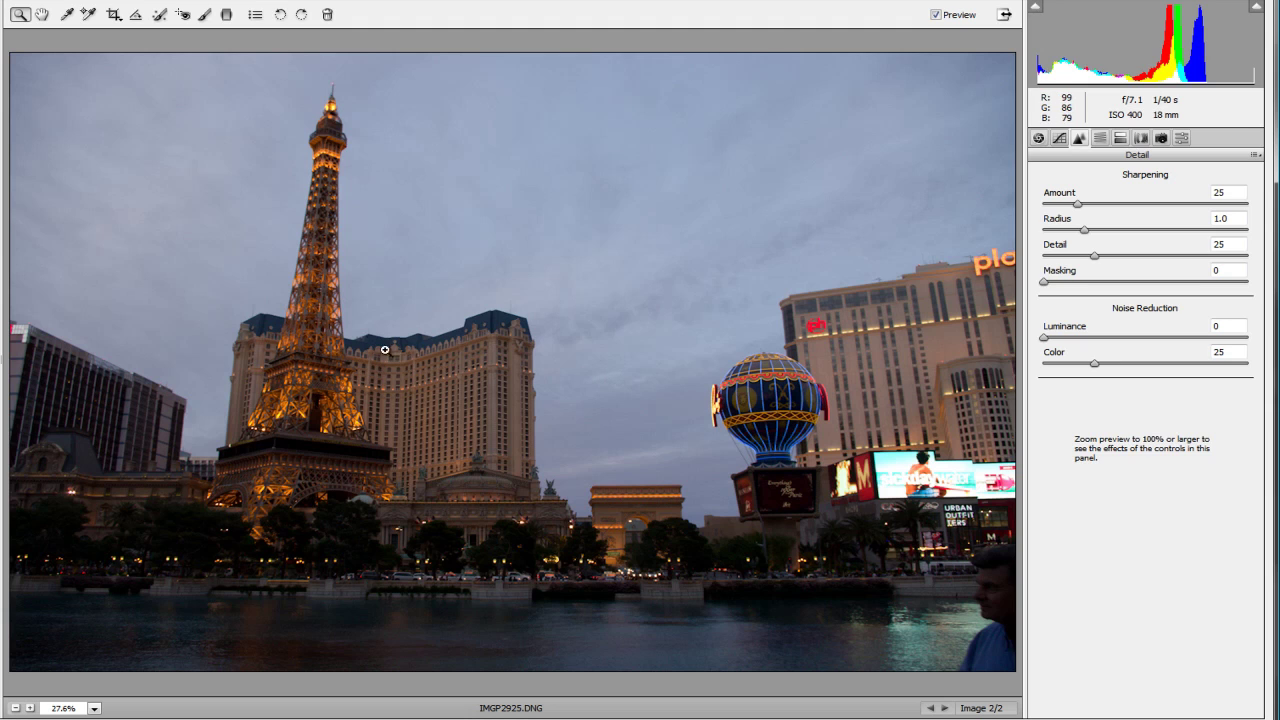
left_click_drag(284, 298, 480, 450)
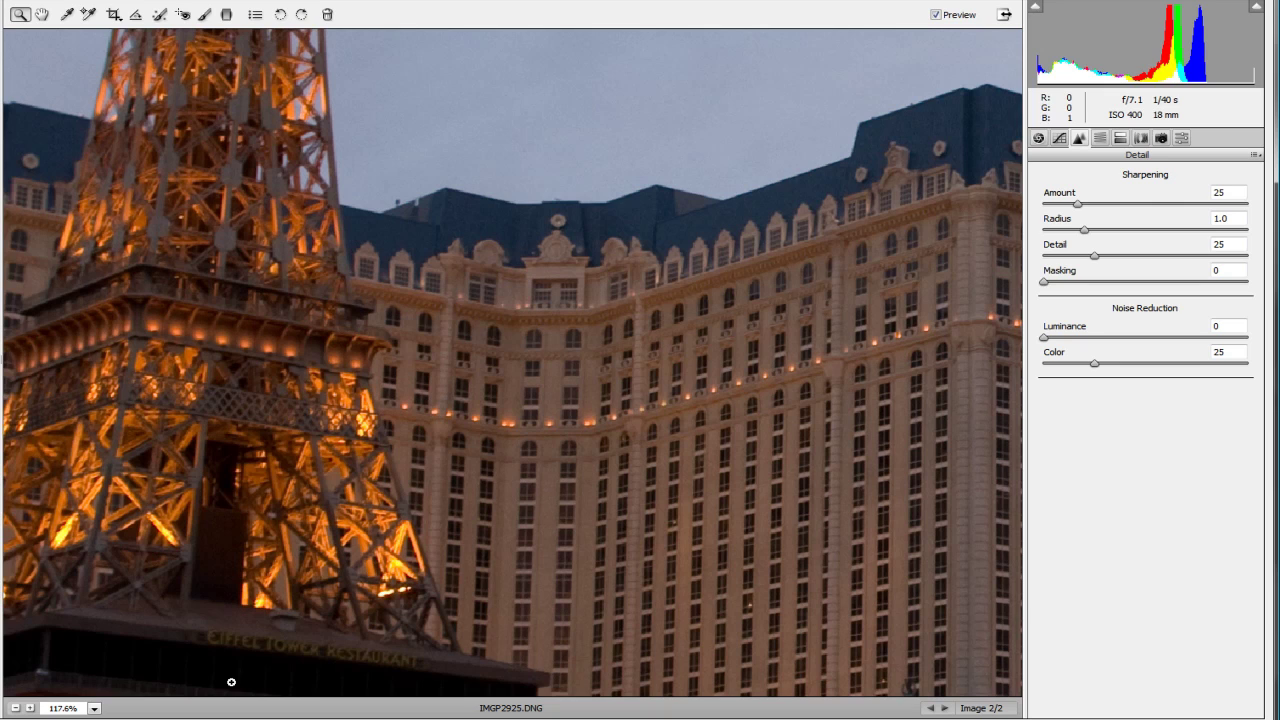
left_click(94, 708)
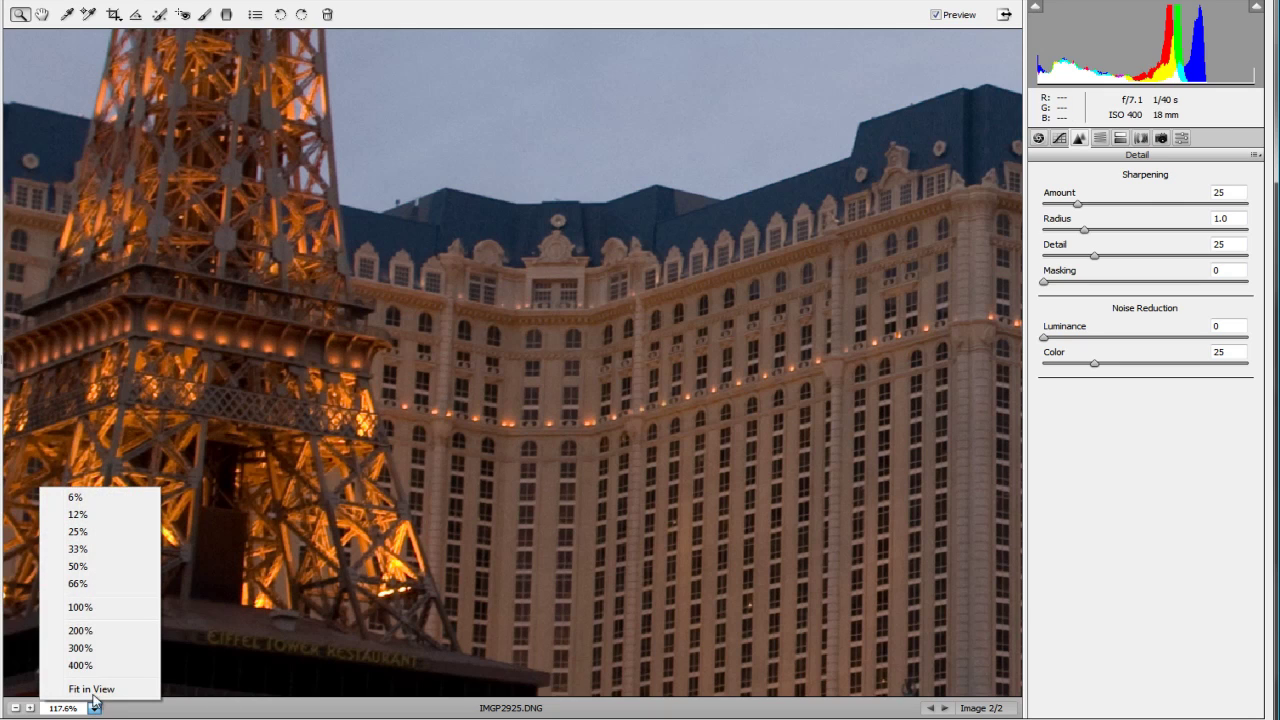
left_click(80, 607)
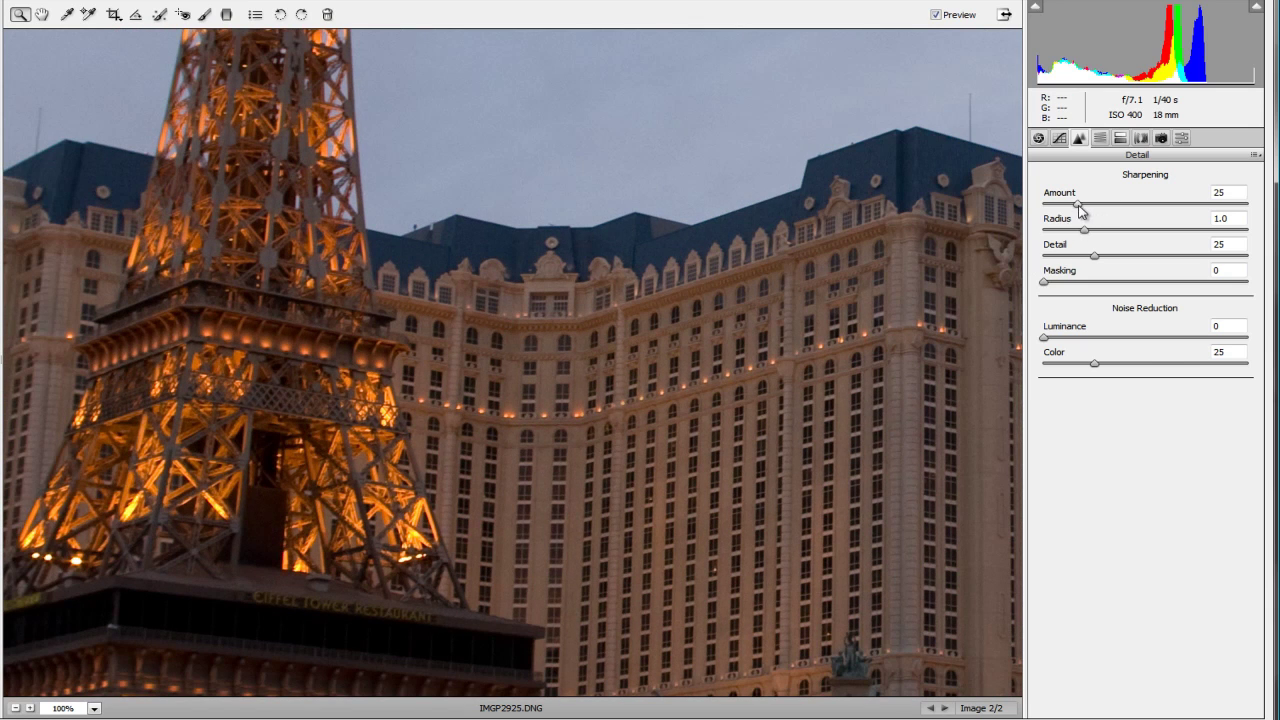
Step: Test sharpening Amount at about 50, 126 and 0, then raise it to 68
left_click_drag(1078, 205, 1128, 208)
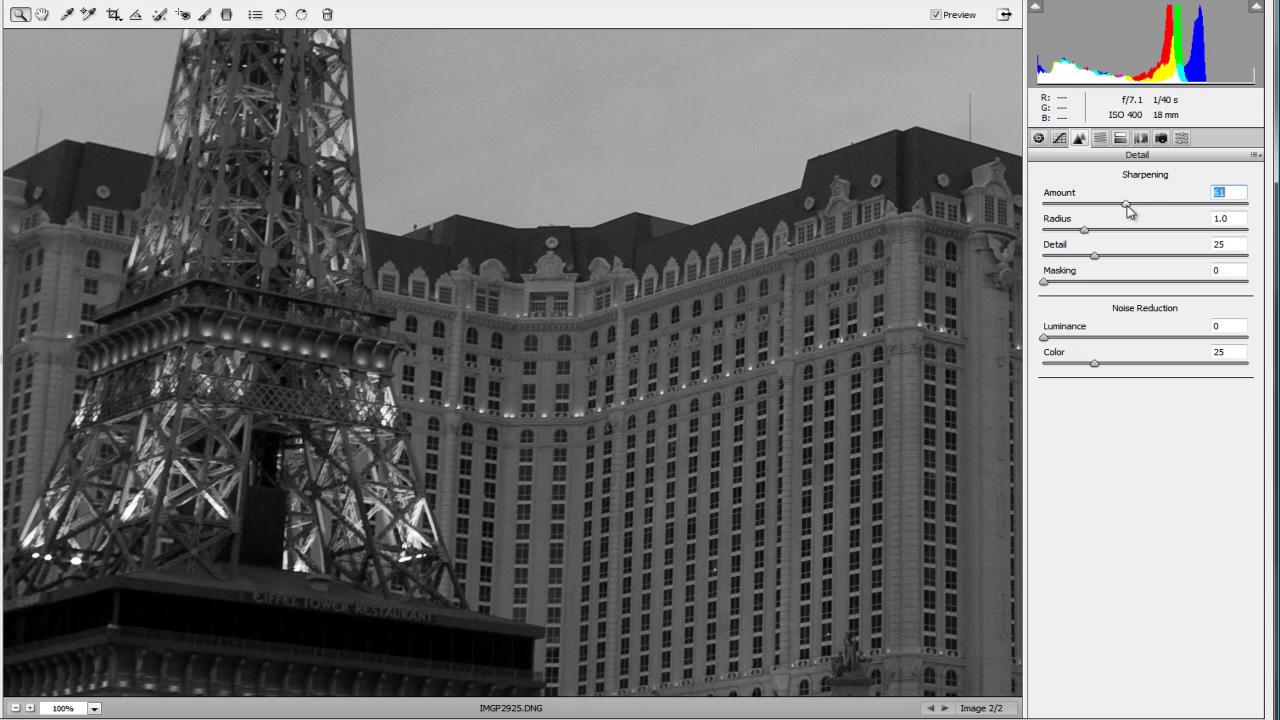
left_click_drag(1128, 208, 1250, 204)
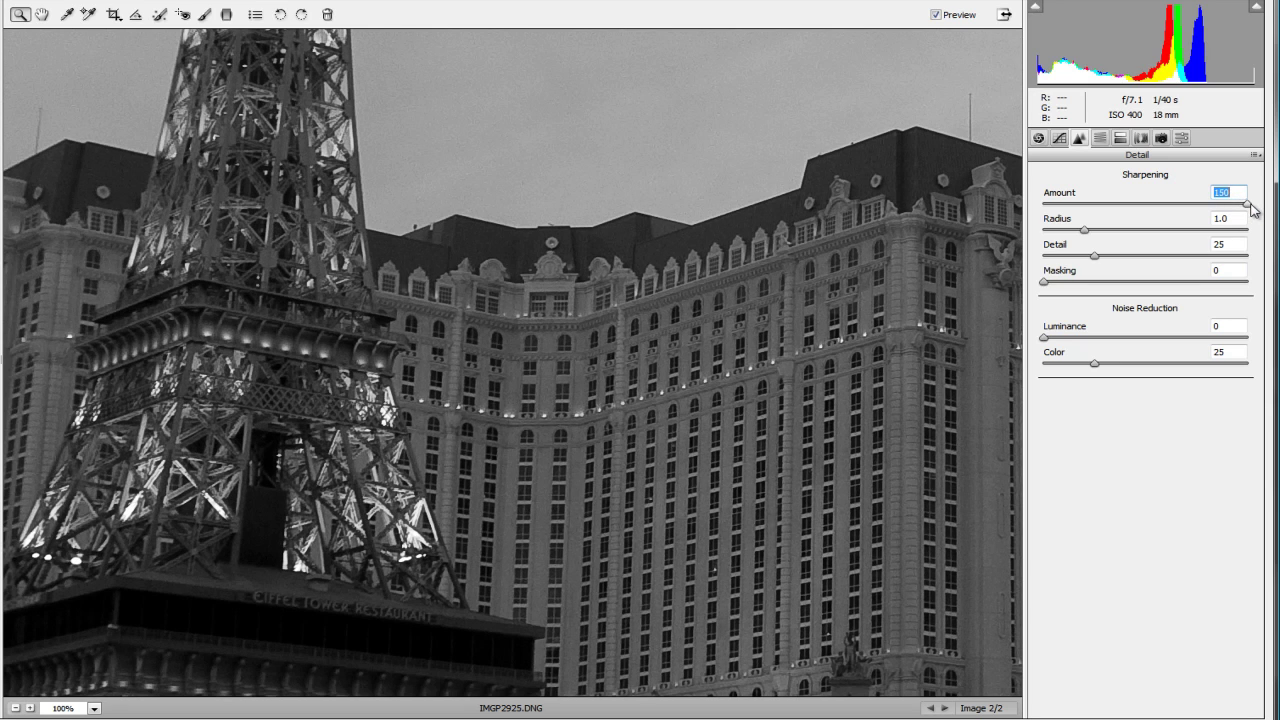
left_click_drag(1251, 208, 1041, 211)
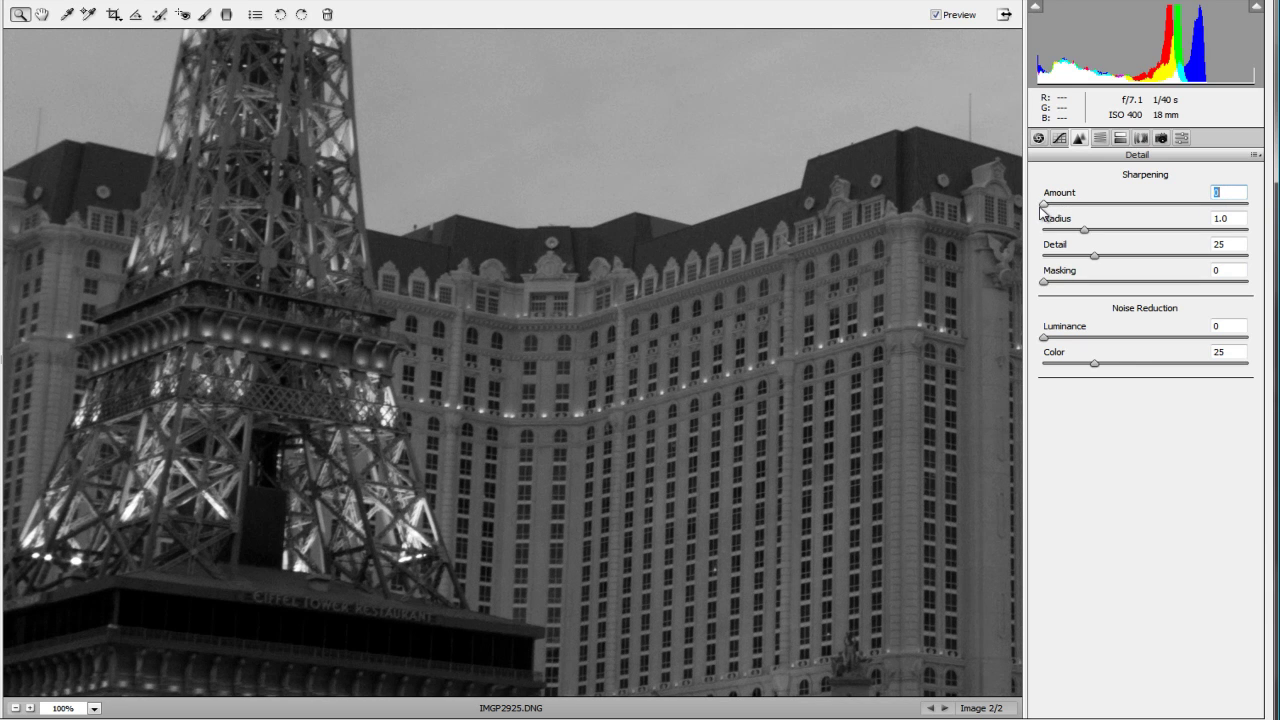
left_click_drag(1041, 211, 1136, 205)
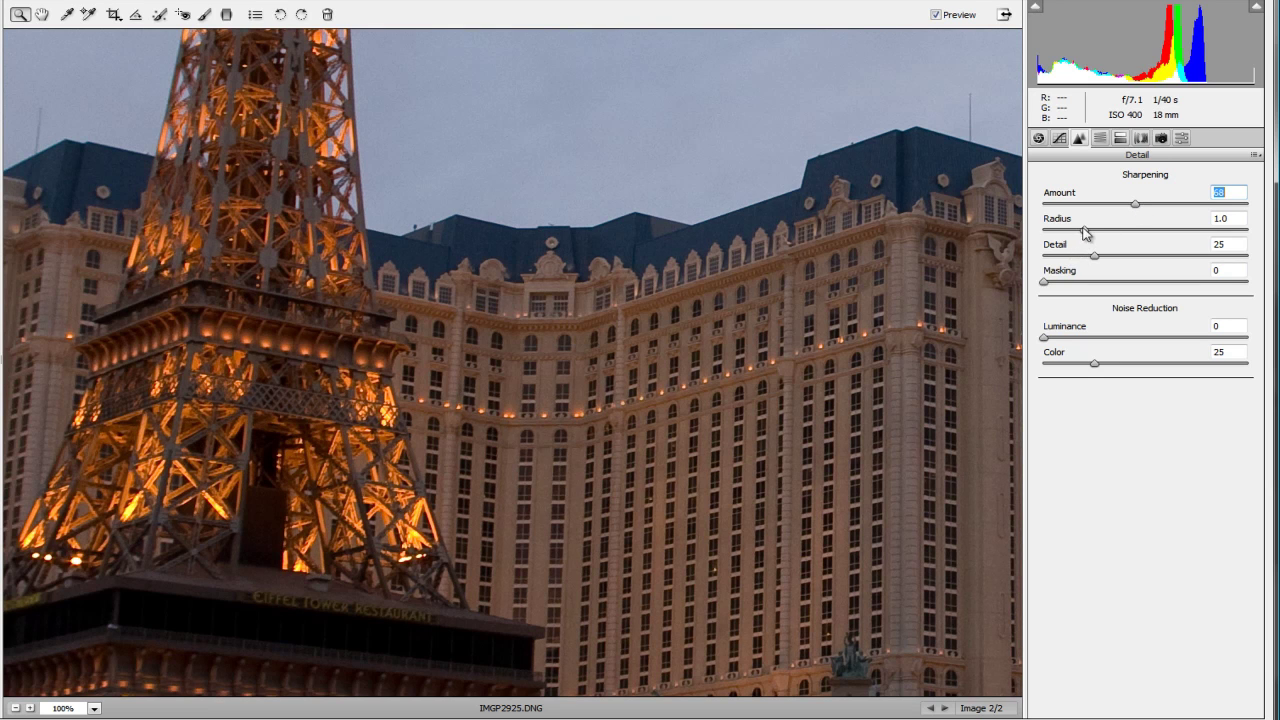
Step: Preview sharpening Radius from 3.0 down to 0.5, settle it at 0.8, and raise Detail to 100
left_click_drag(1085, 231, 1251, 243)
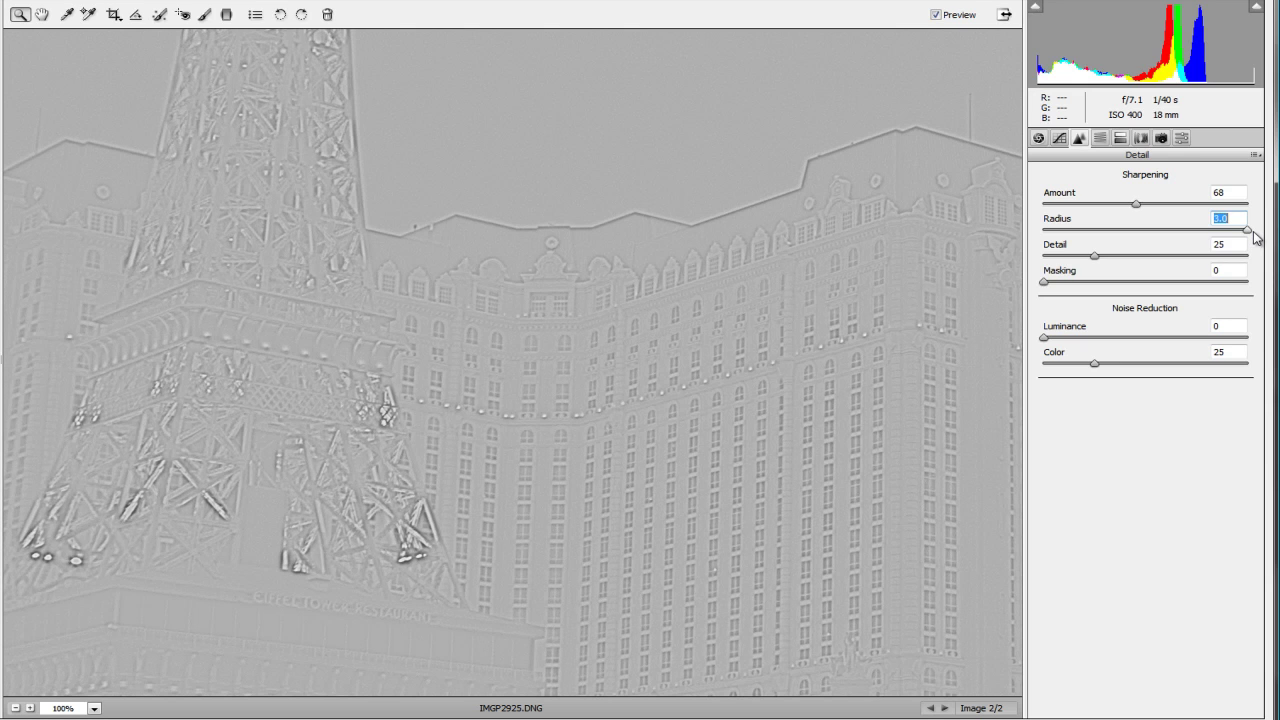
left_click_drag(1255, 236, 1046, 236)
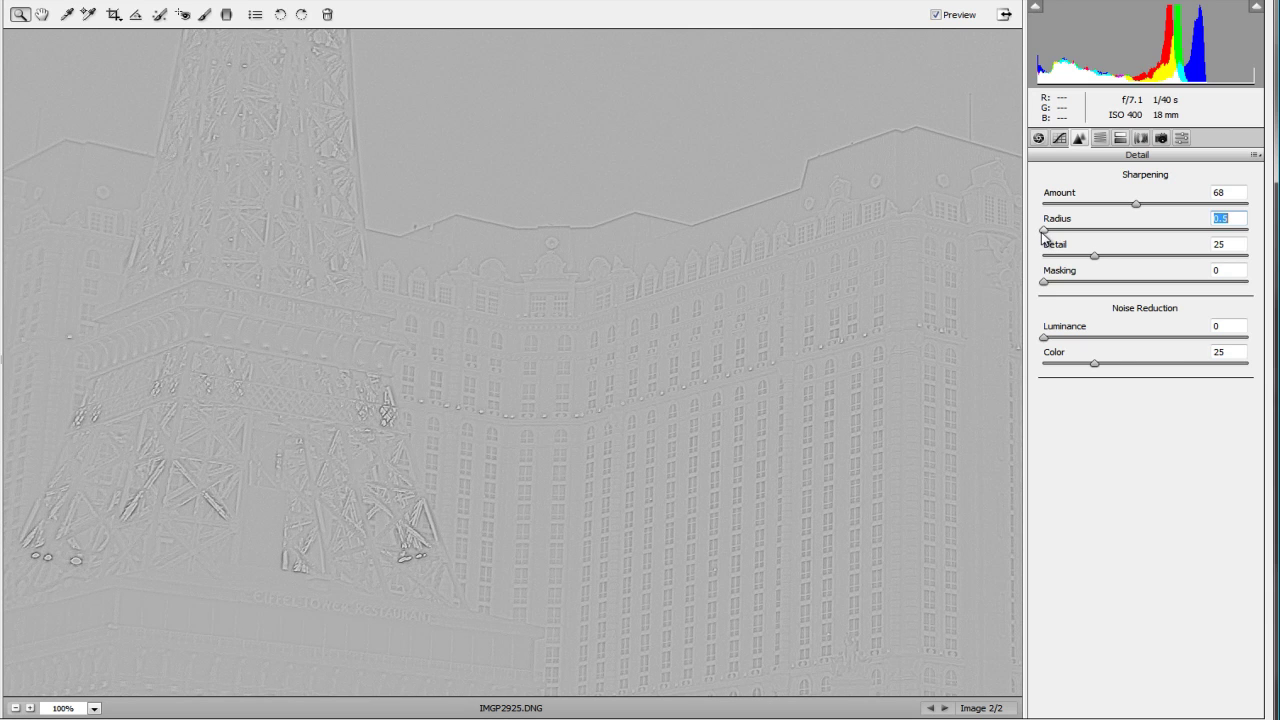
left_click_drag(1044, 234, 1258, 262)
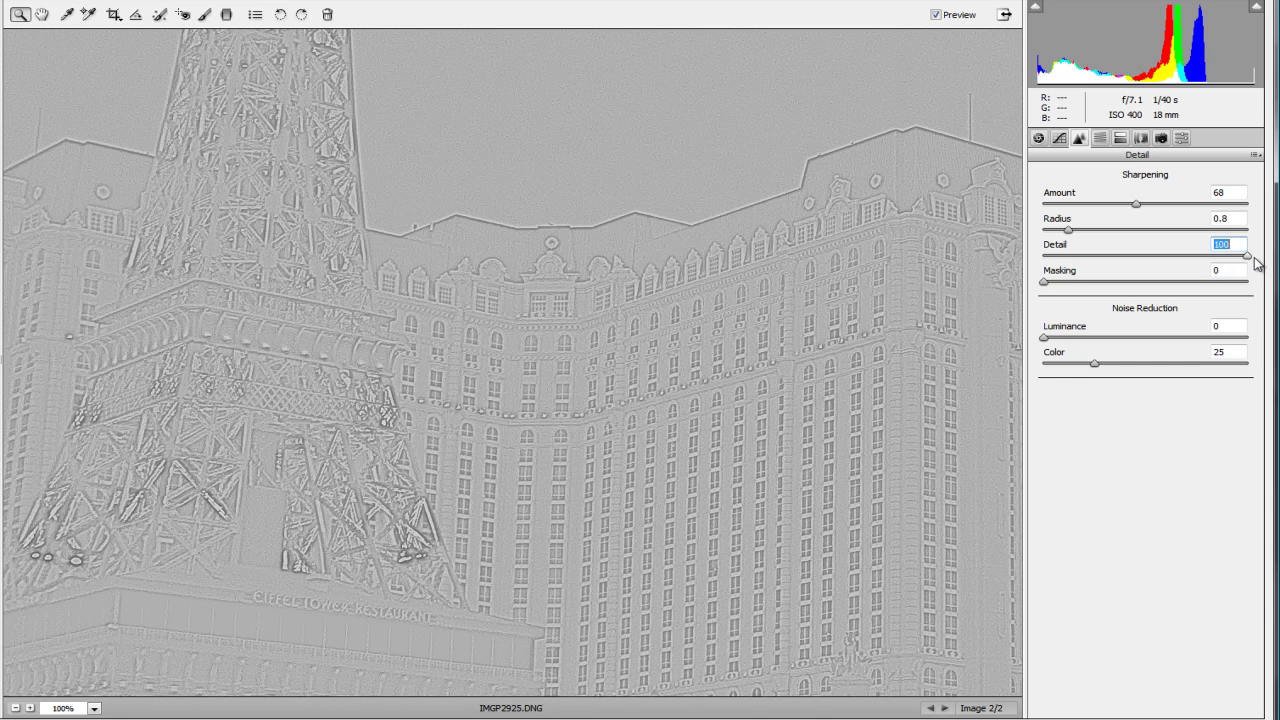
left_click_drag(1255, 258, 1148, 260)
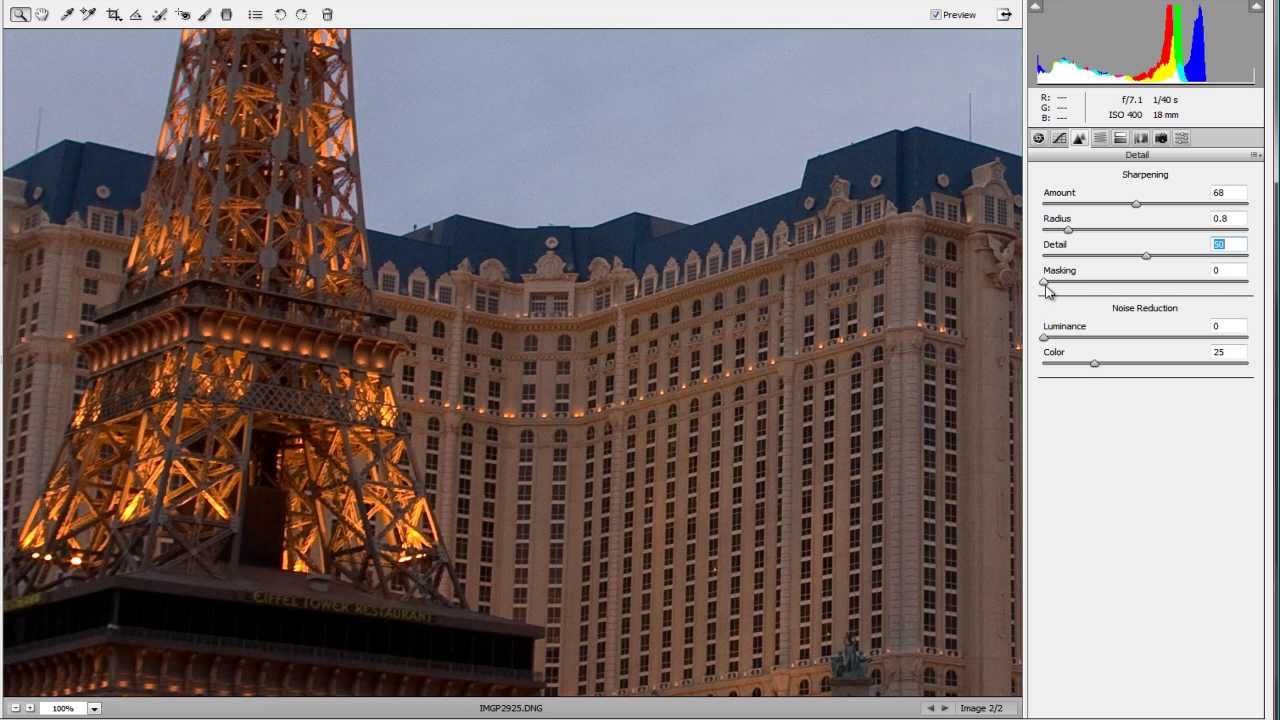
Step: Preview the edge mask with Masking at 100, then lower Masking to 27 with Detail at 50
left_click_drag(1045, 284, 1256, 287)
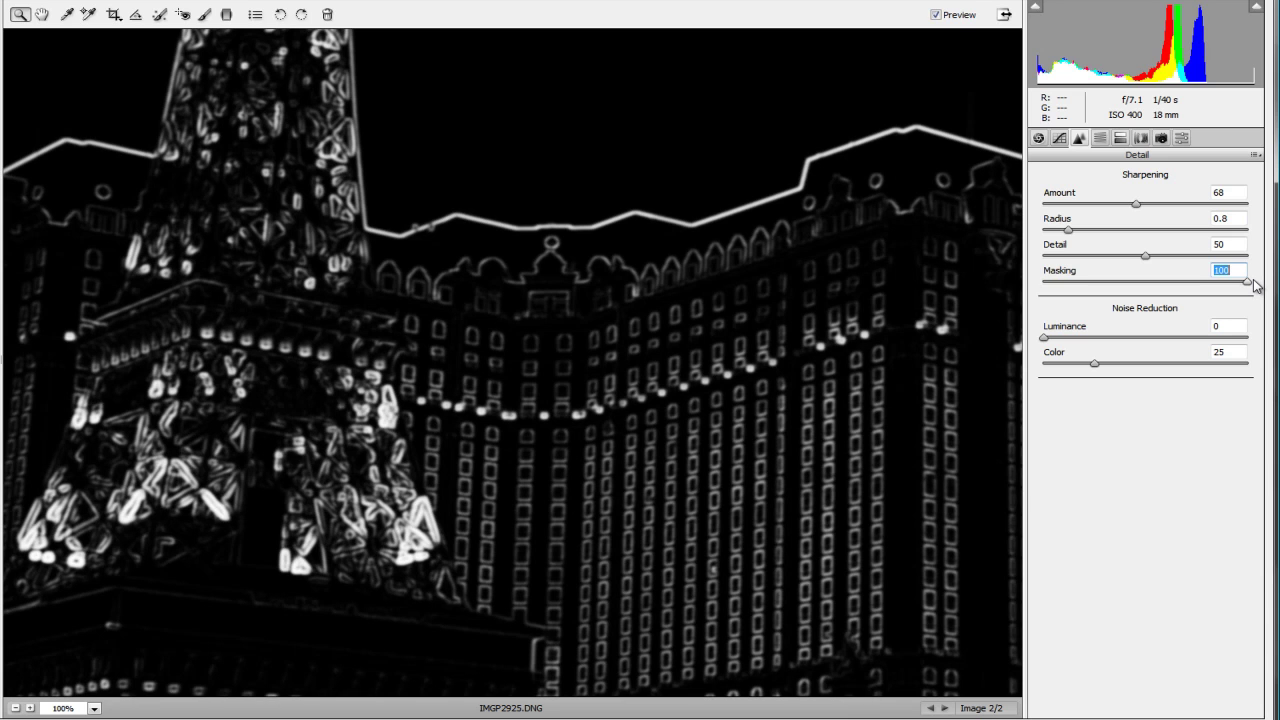
left_click_drag(1256, 287, 1101, 289)
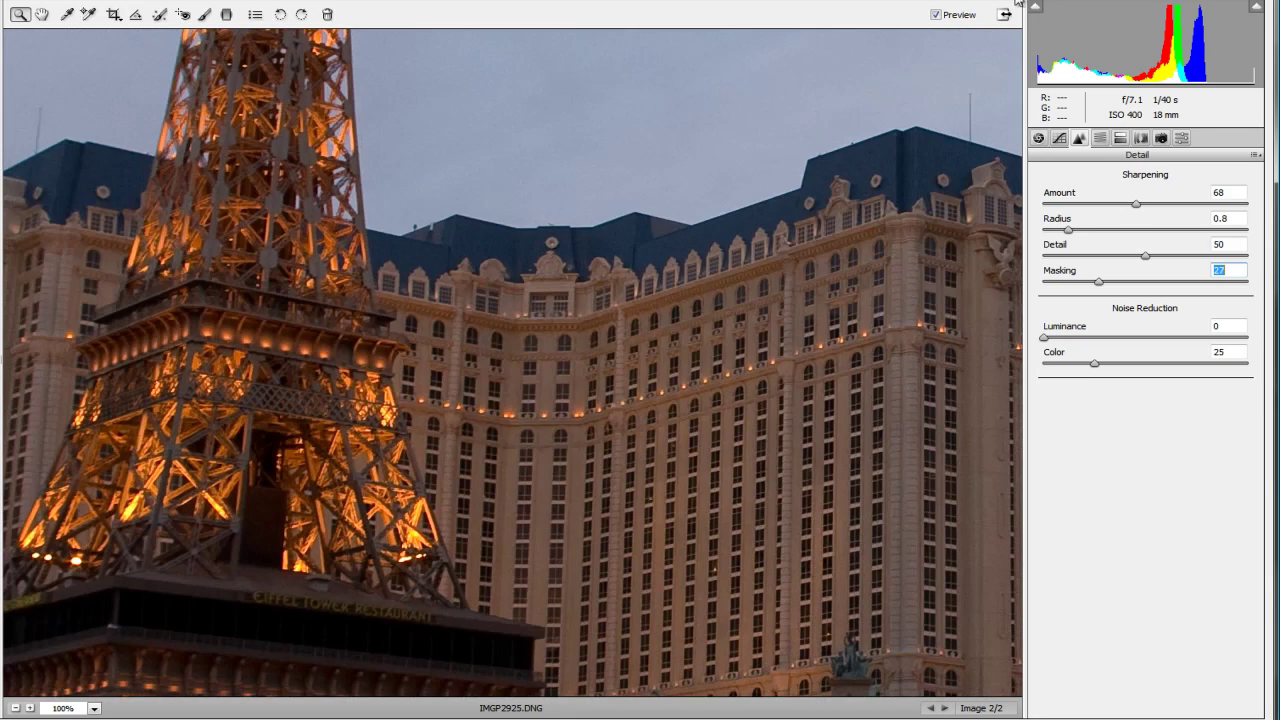
left_click(936, 15)
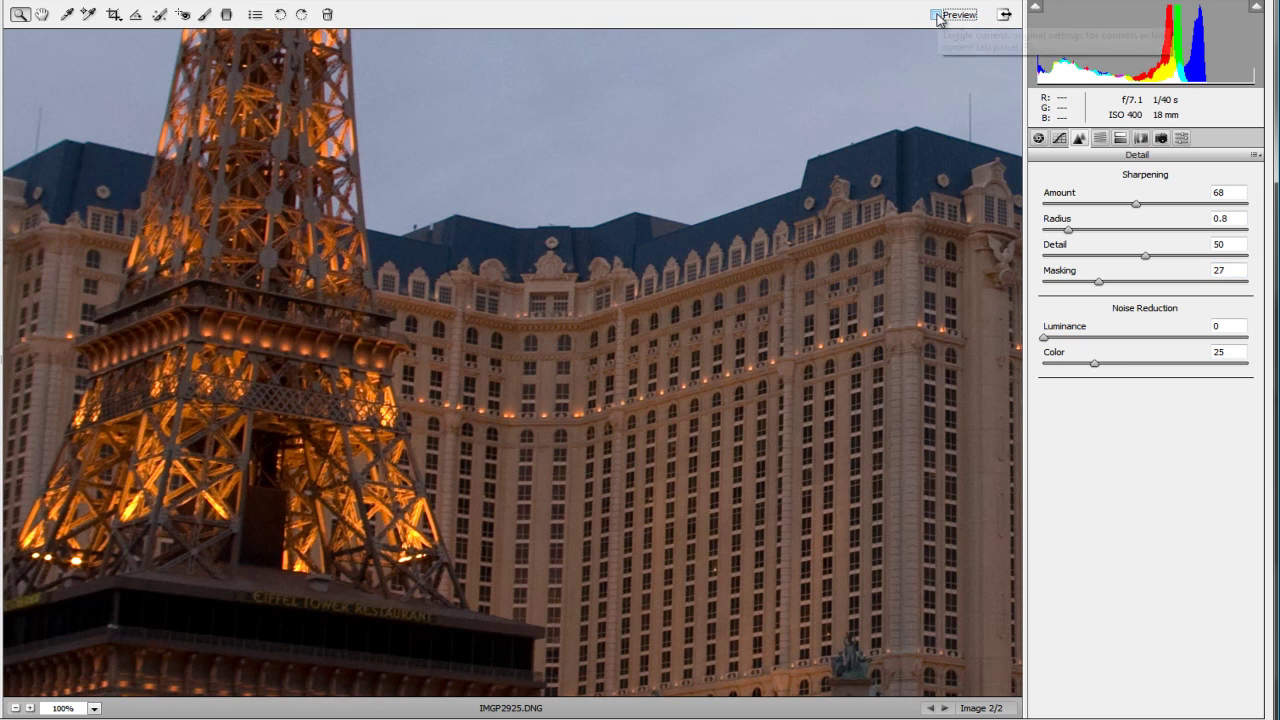
left_click(937, 15)
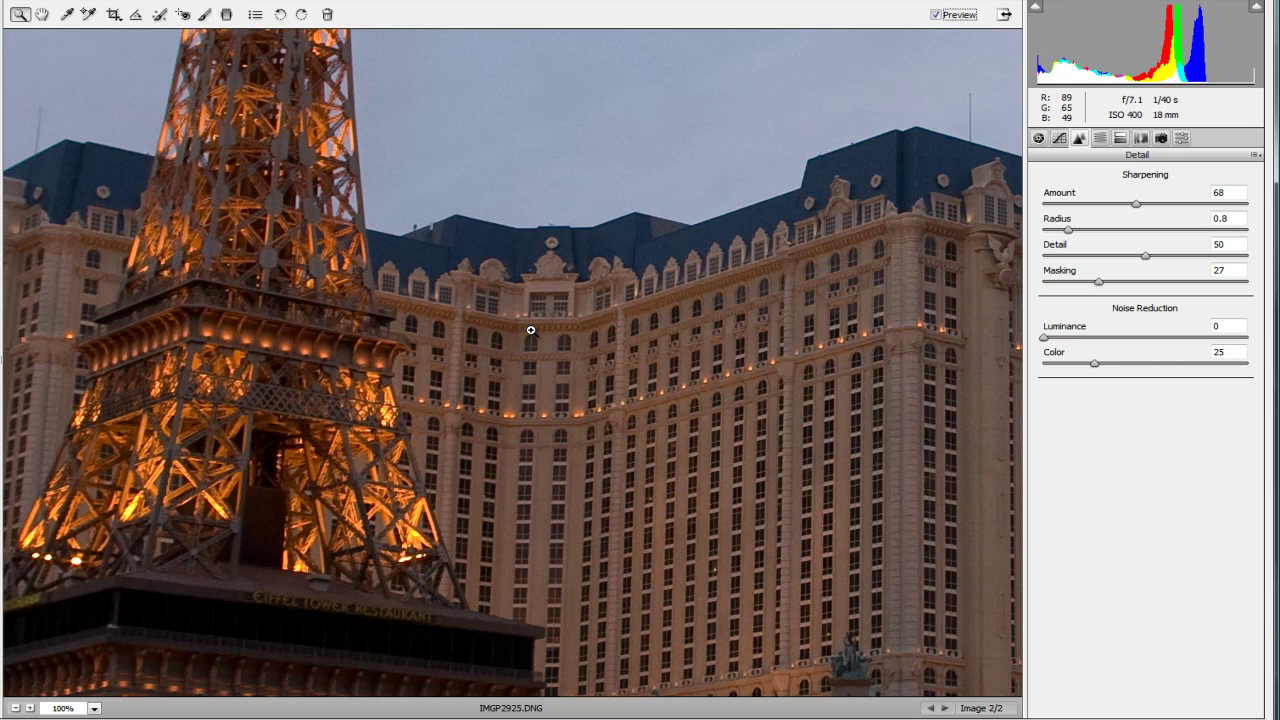
Step: Zoom on the hotel facade, raise Amount to 96 and Radius to 1.8, then compare with Preview
left_click_drag(349, 309, 618, 552)
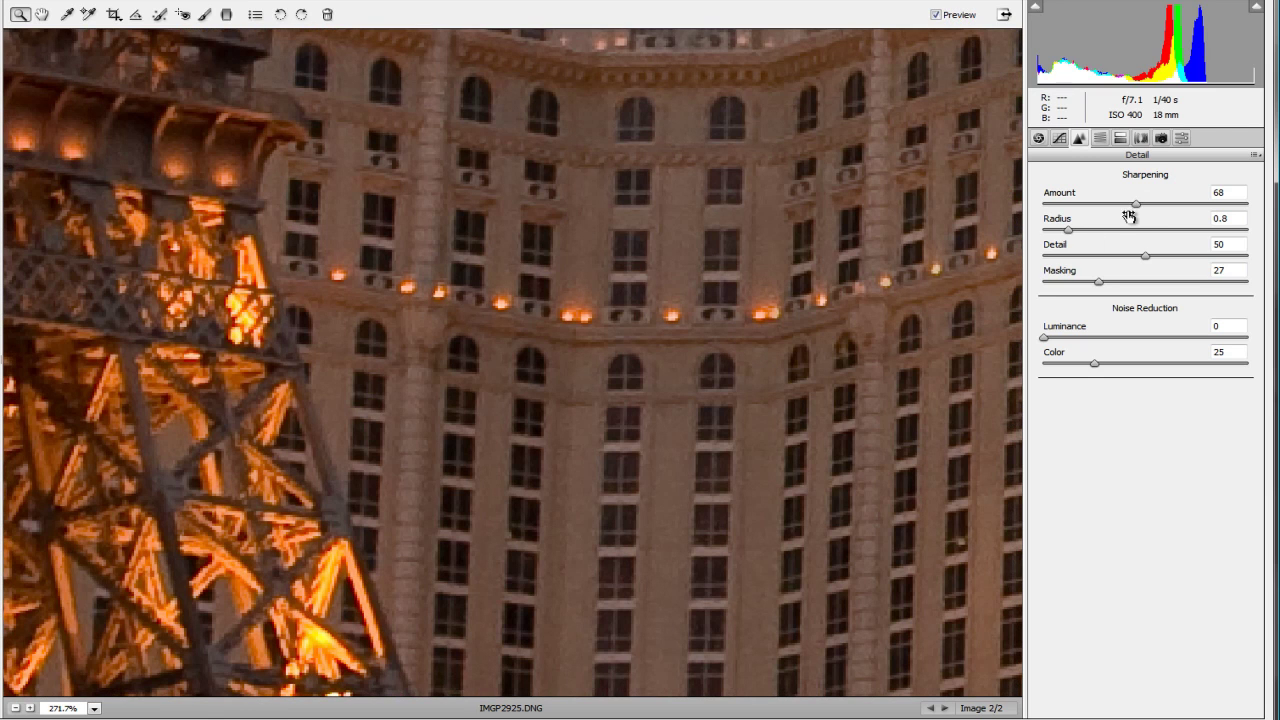
left_click_drag(1136, 205, 1172, 205)
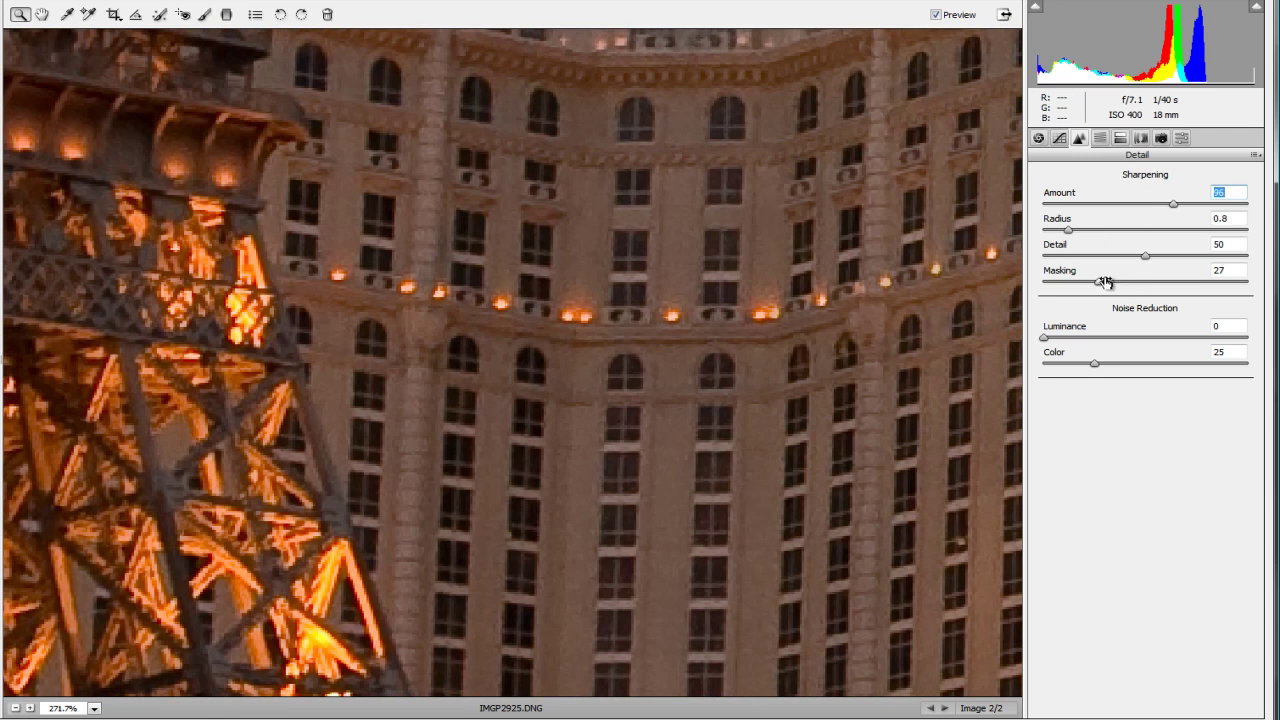
left_click_drag(1069, 231, 1184, 257)
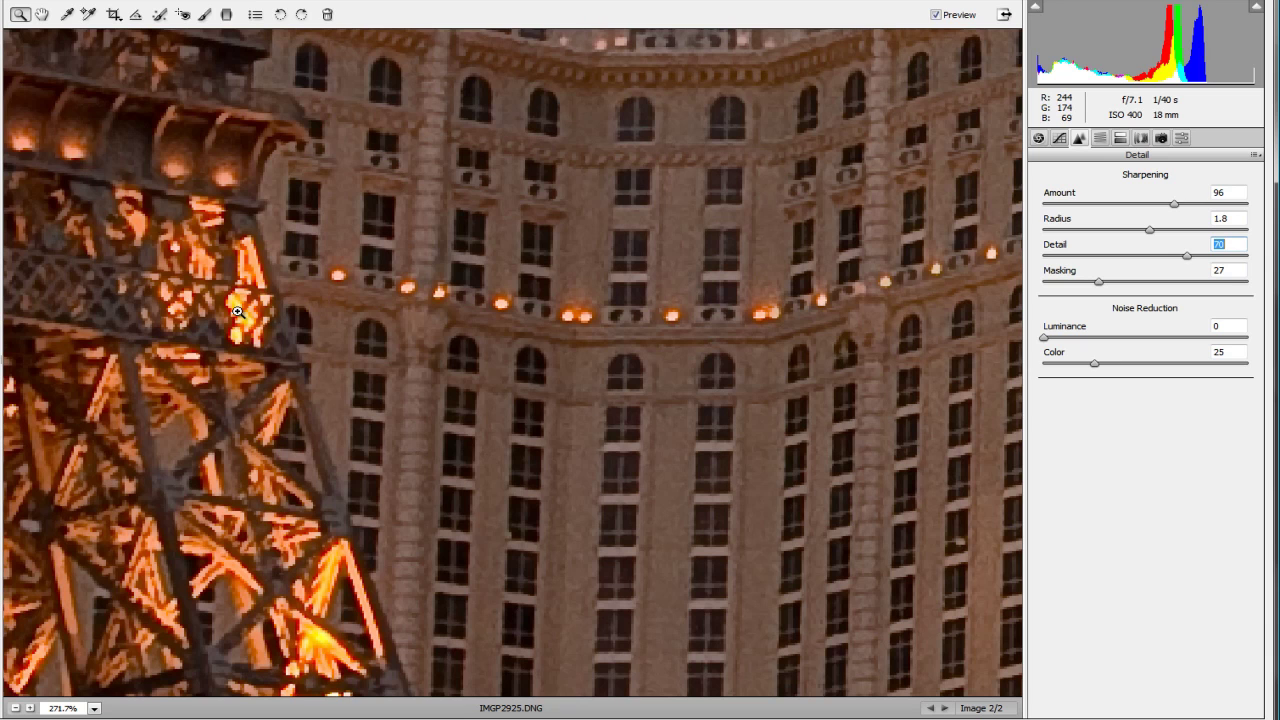
left_click(936, 15)
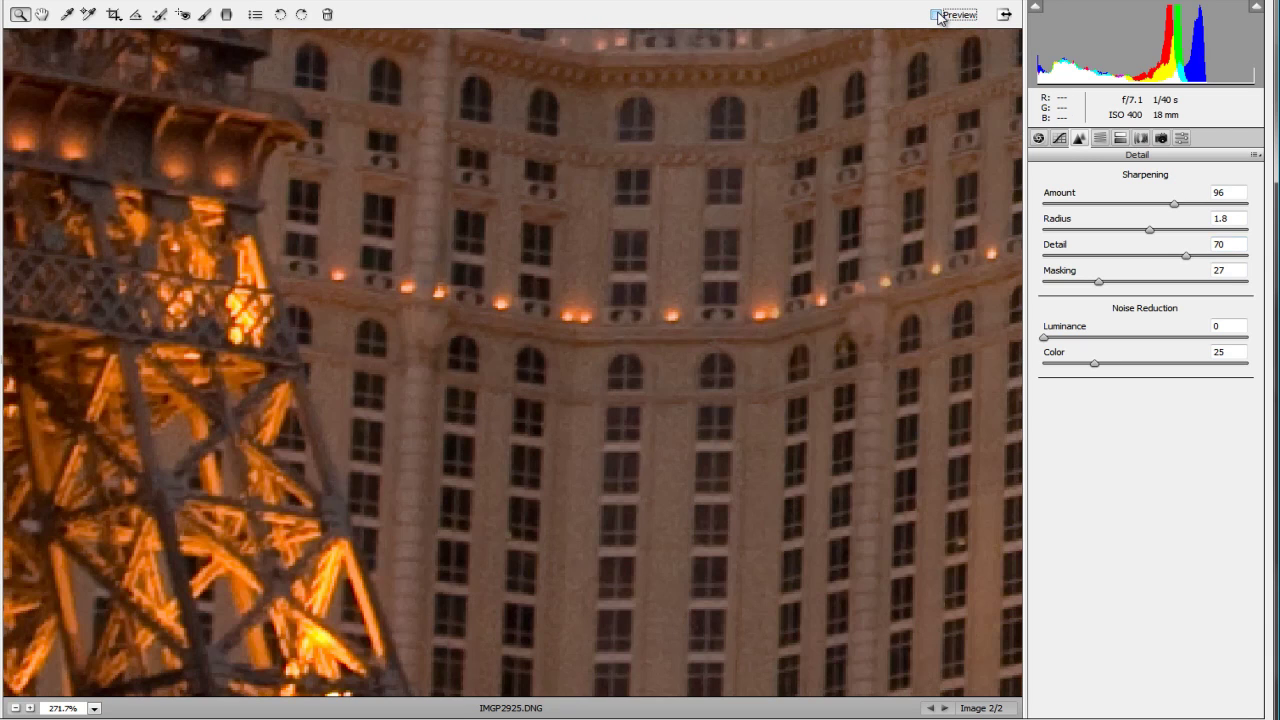
left_click(937, 15)
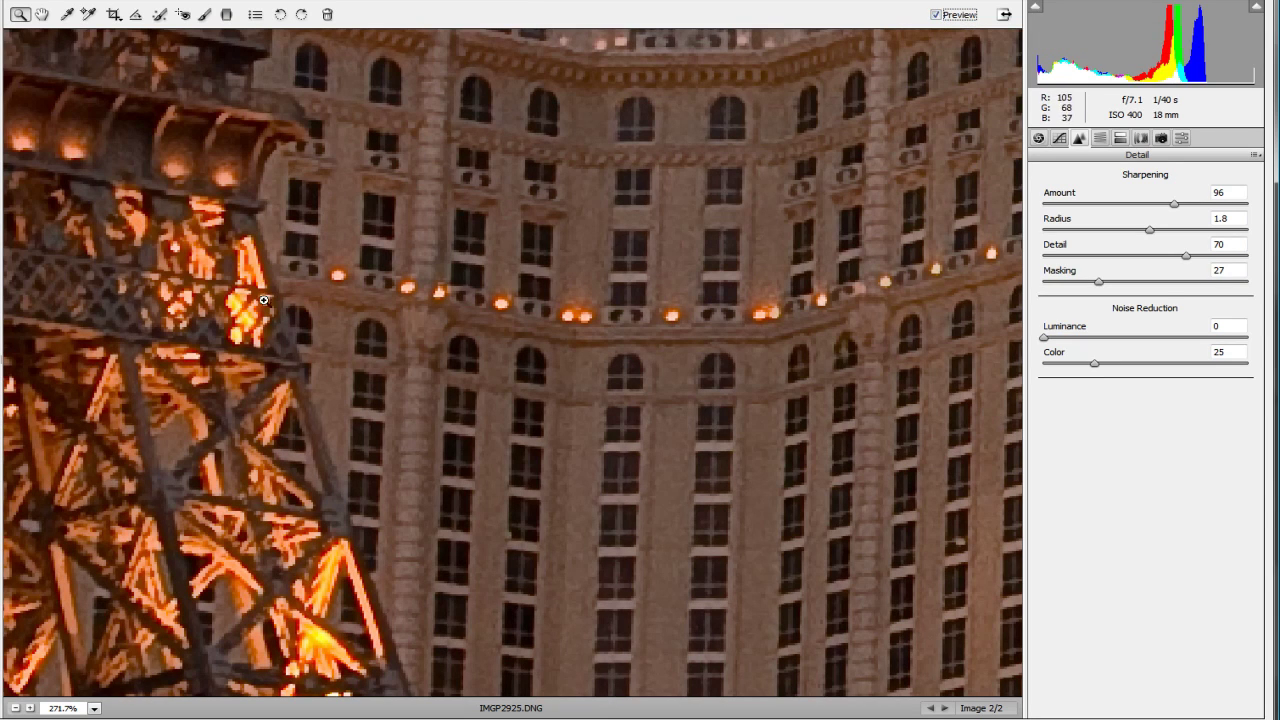
left_click(94, 708)
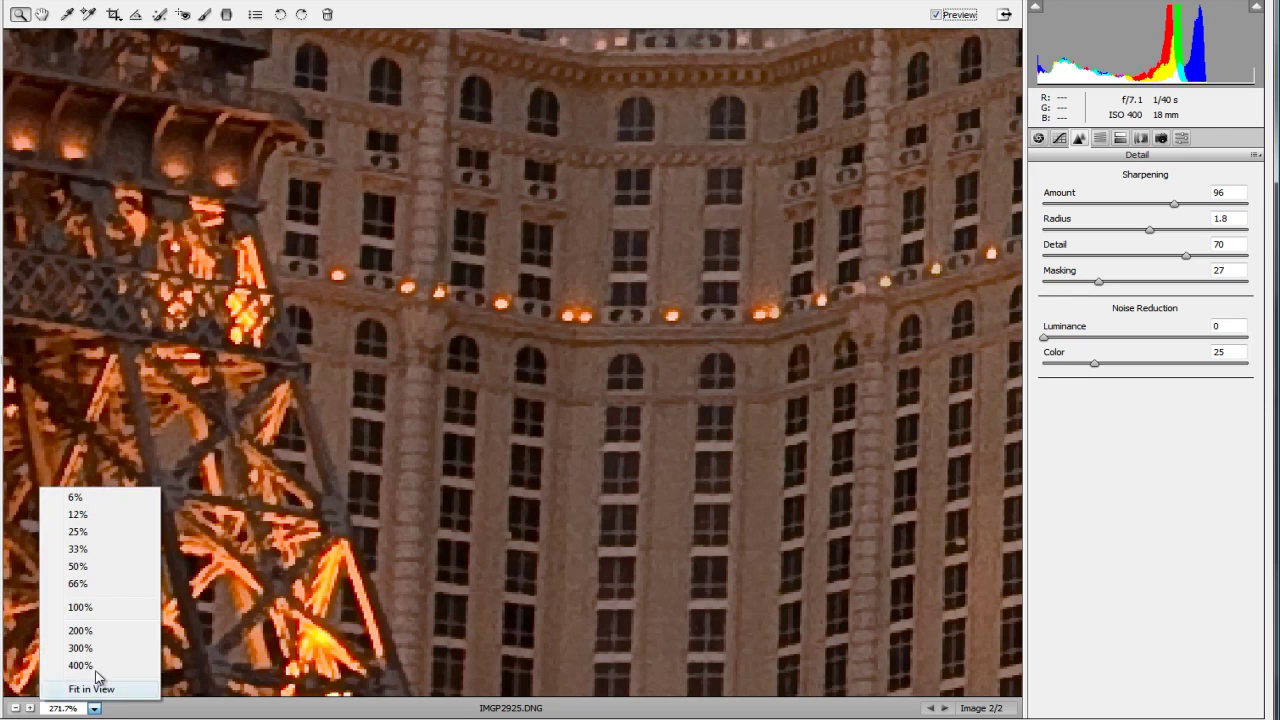
Step: View the photo at 100%, compare sharpening before and after, and zoom onto the hotel windows
left_click(80, 607)
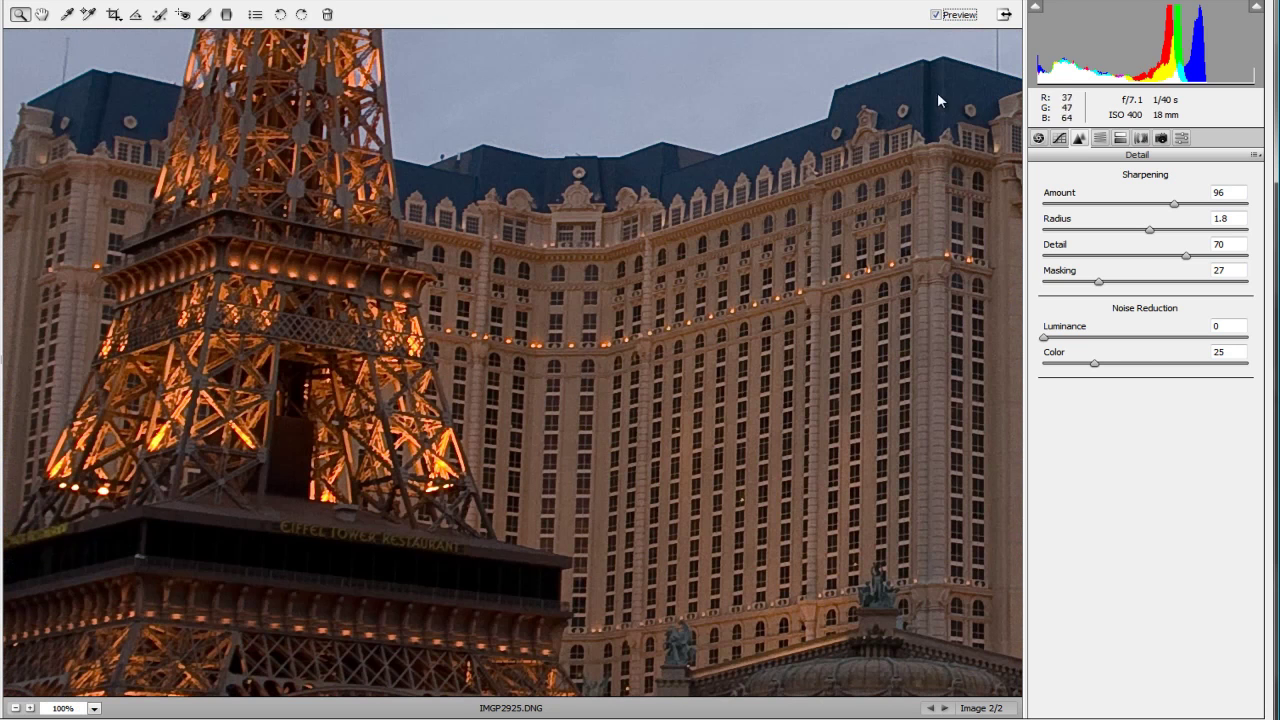
left_click(937, 15)
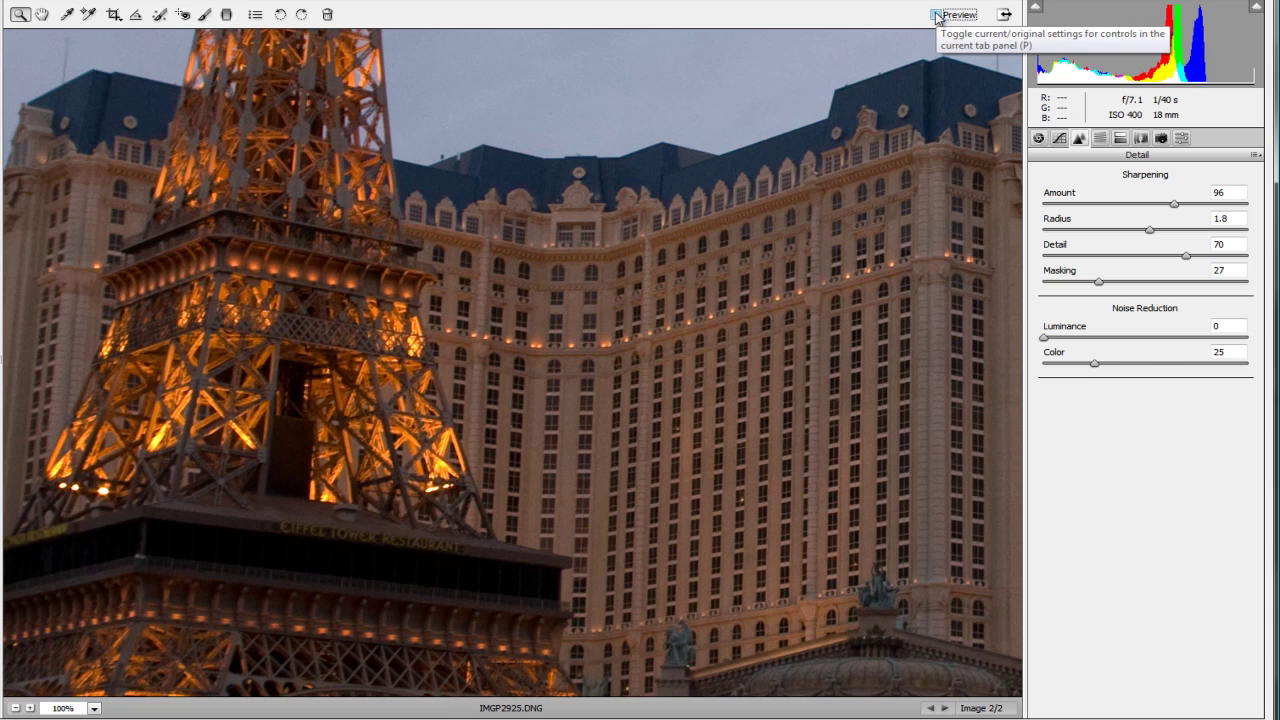
left_click(937, 15)
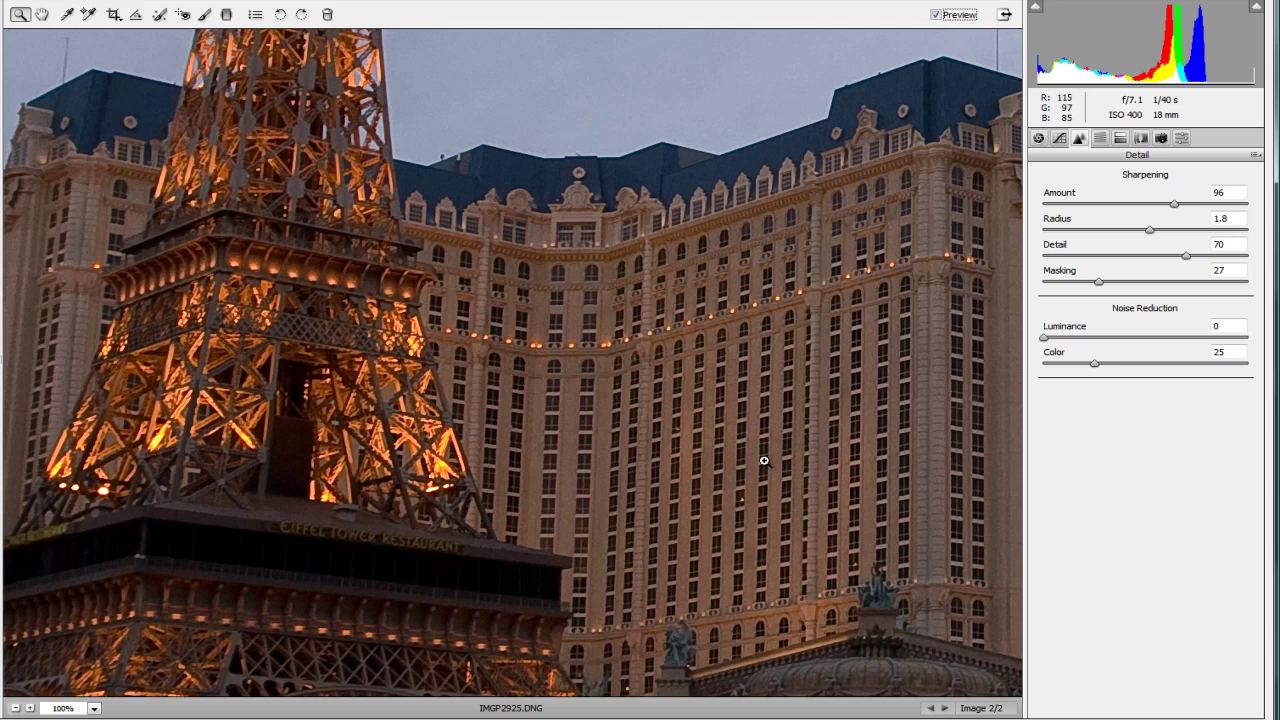
left_click_drag(505, 282, 679, 451)
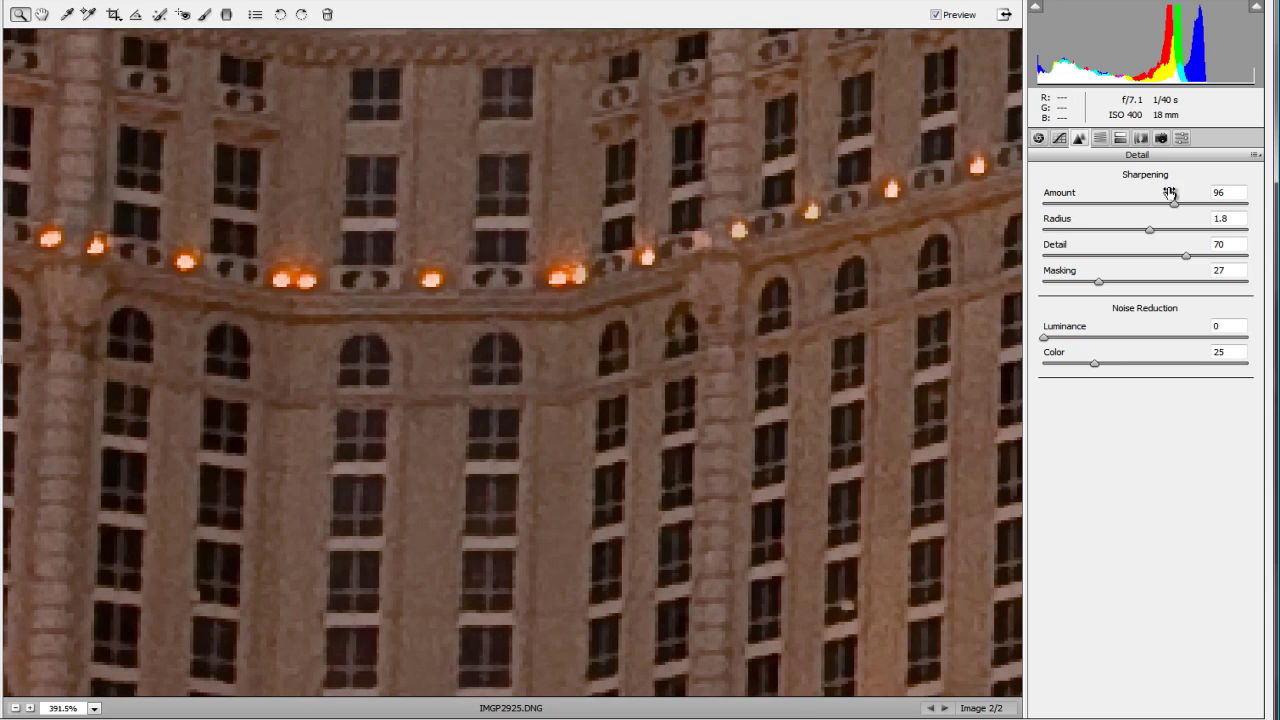
Step: Dial sharpening back to Amount 66, Radius 0.8, Detail 53, Masking 8, comparing before and after
left_click_drag(1176, 203, 1068, 230)
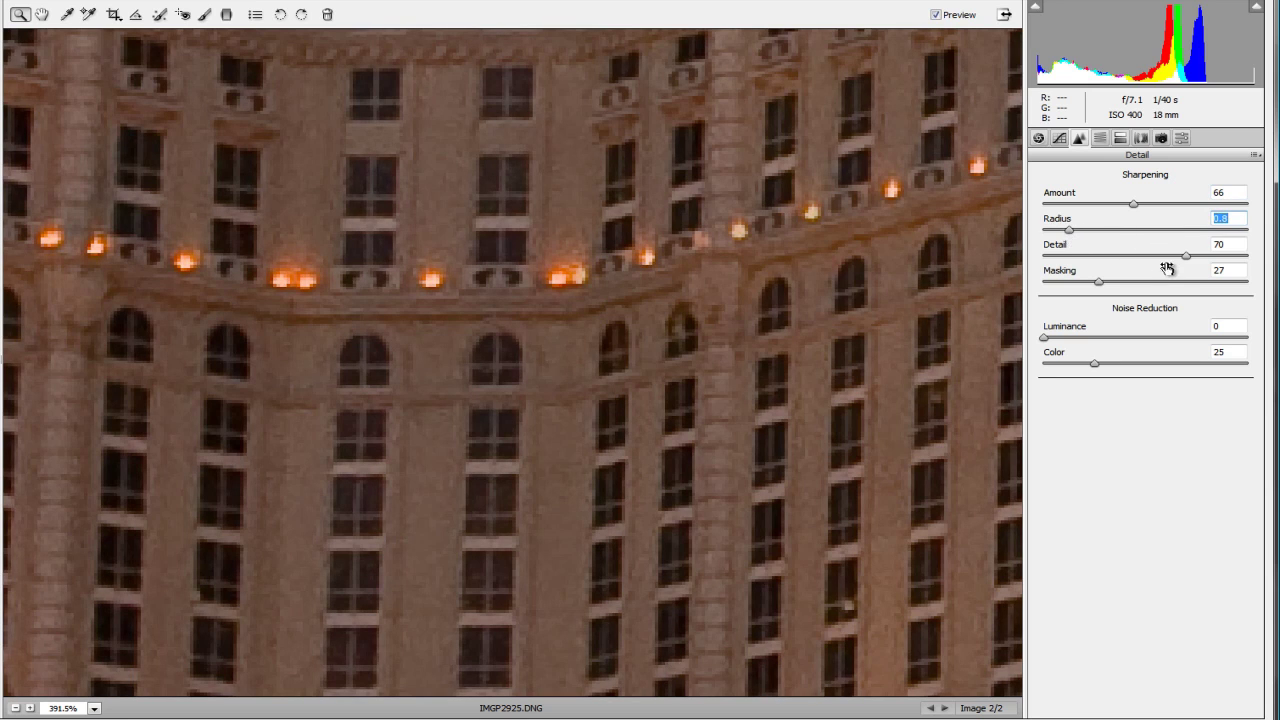
left_click_drag(1190, 260, 1063, 287)
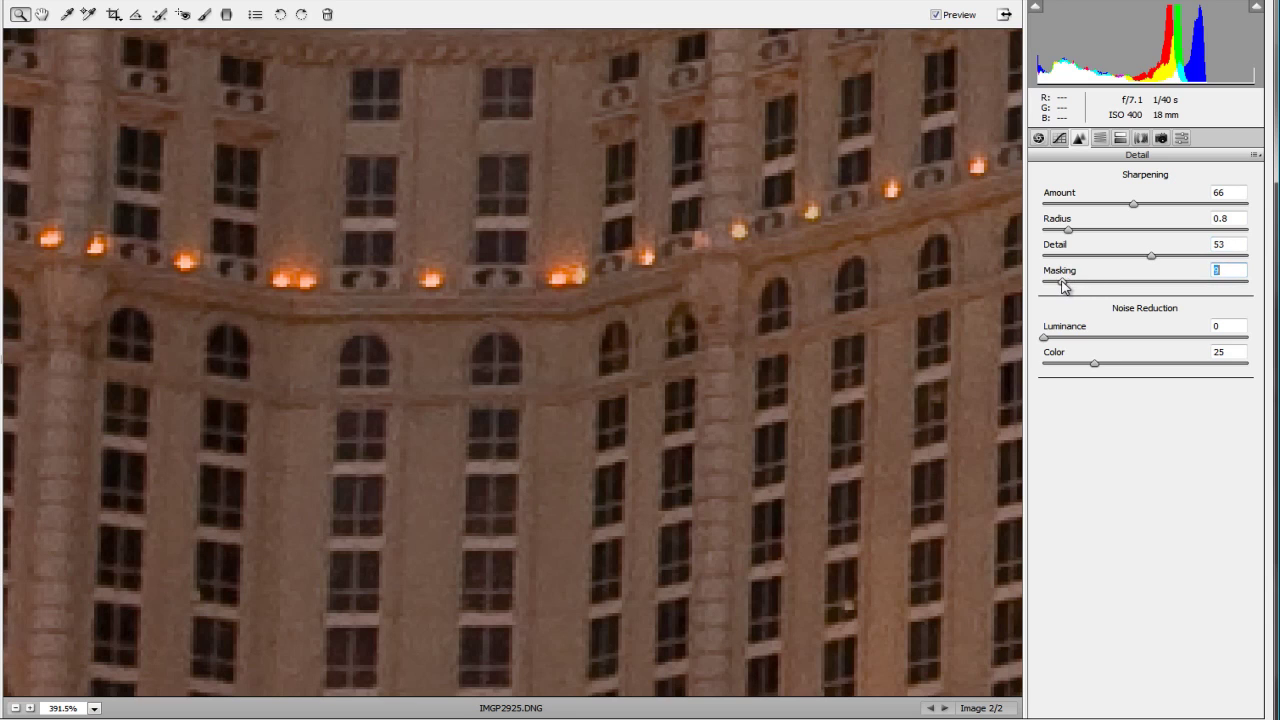
left_click(937, 16)
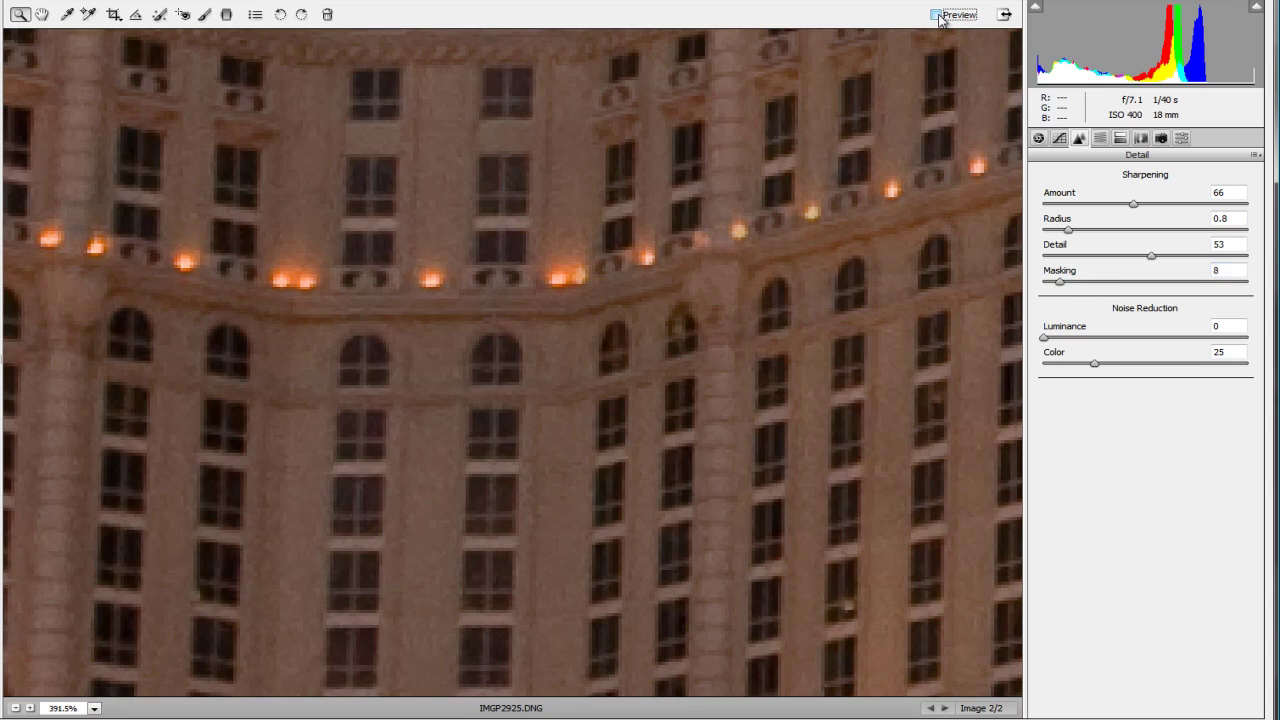
left_click(937, 15)
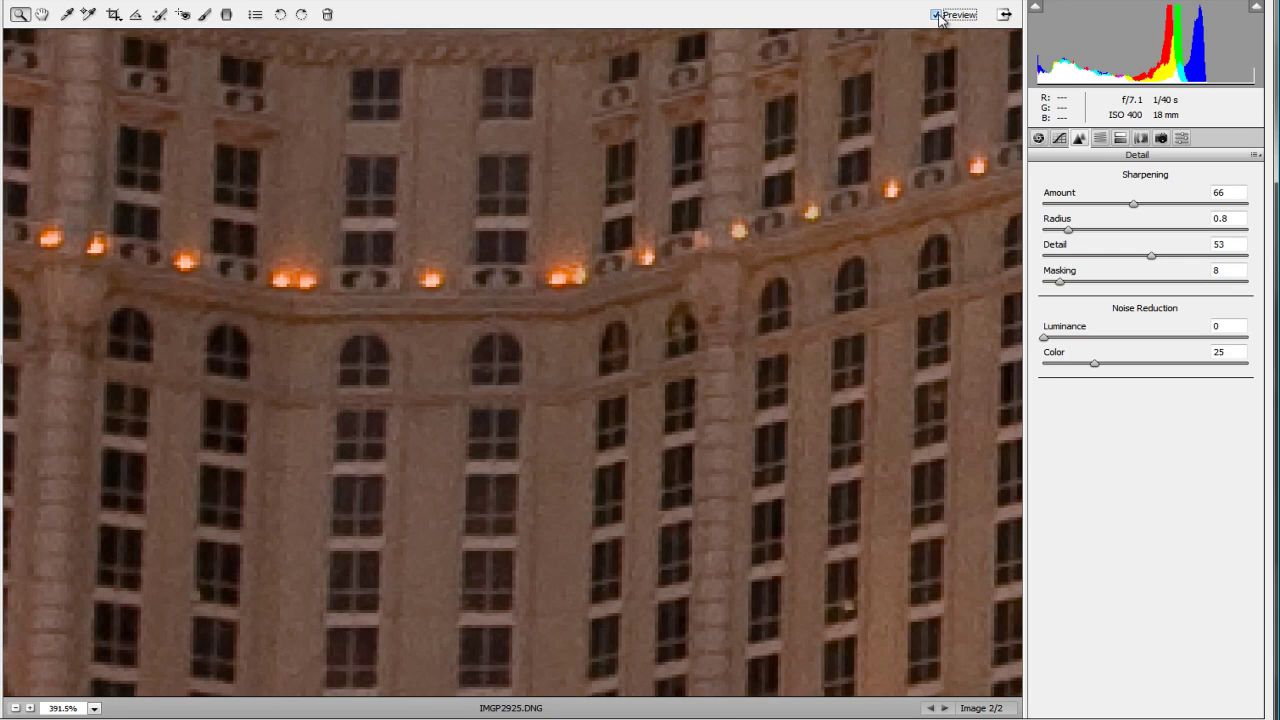
Step: Check the photo at 100%, then return to Fit in View
left_click(95, 708)
left_click(143, 608)
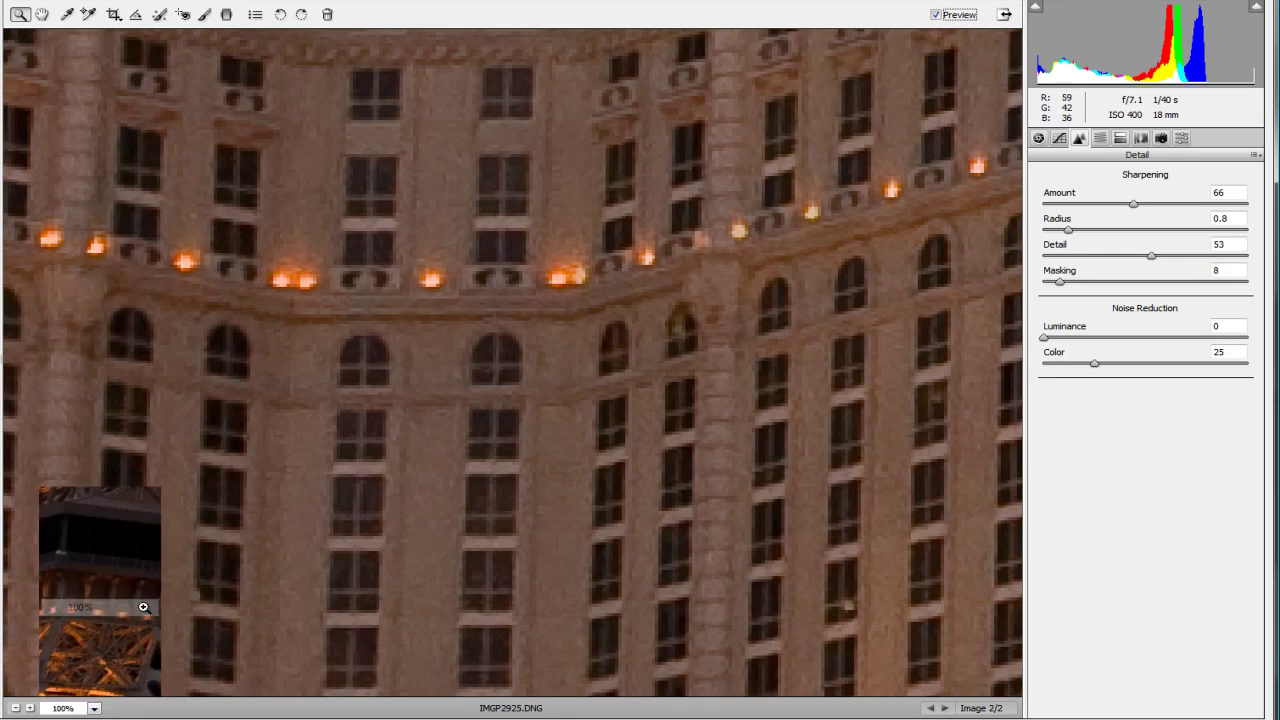
left_click(94, 708)
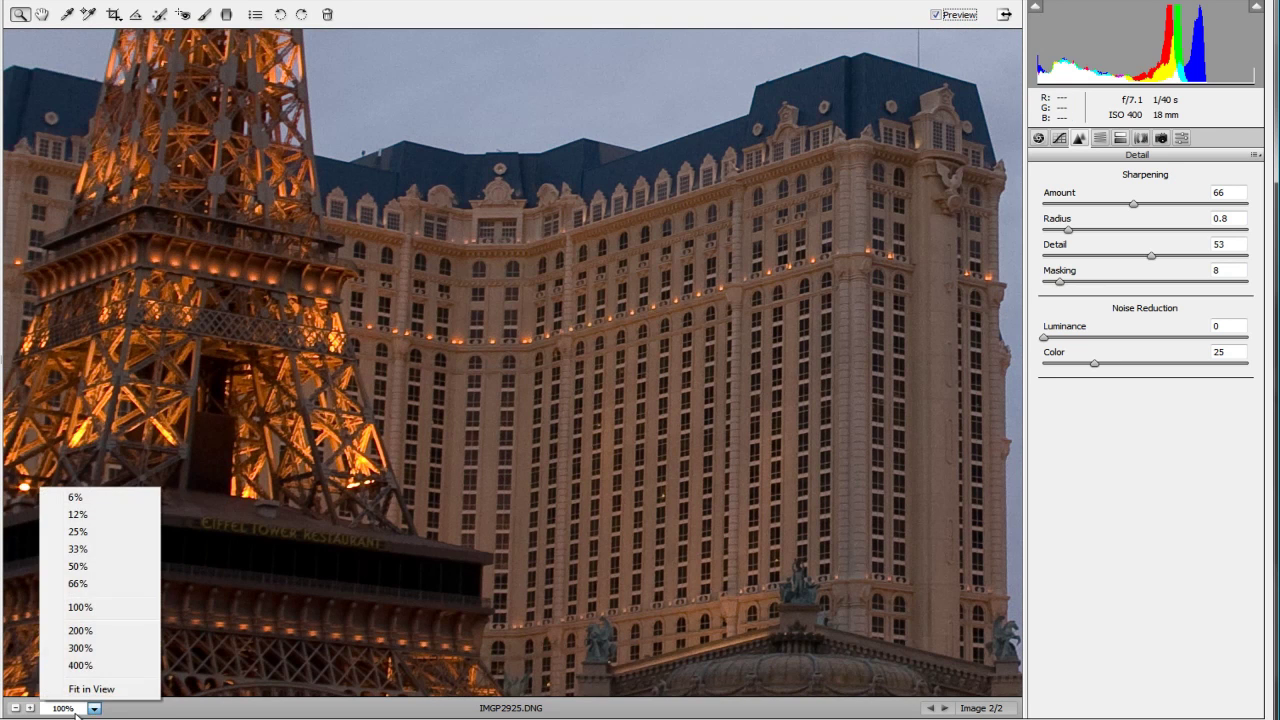
left_click(75, 690)
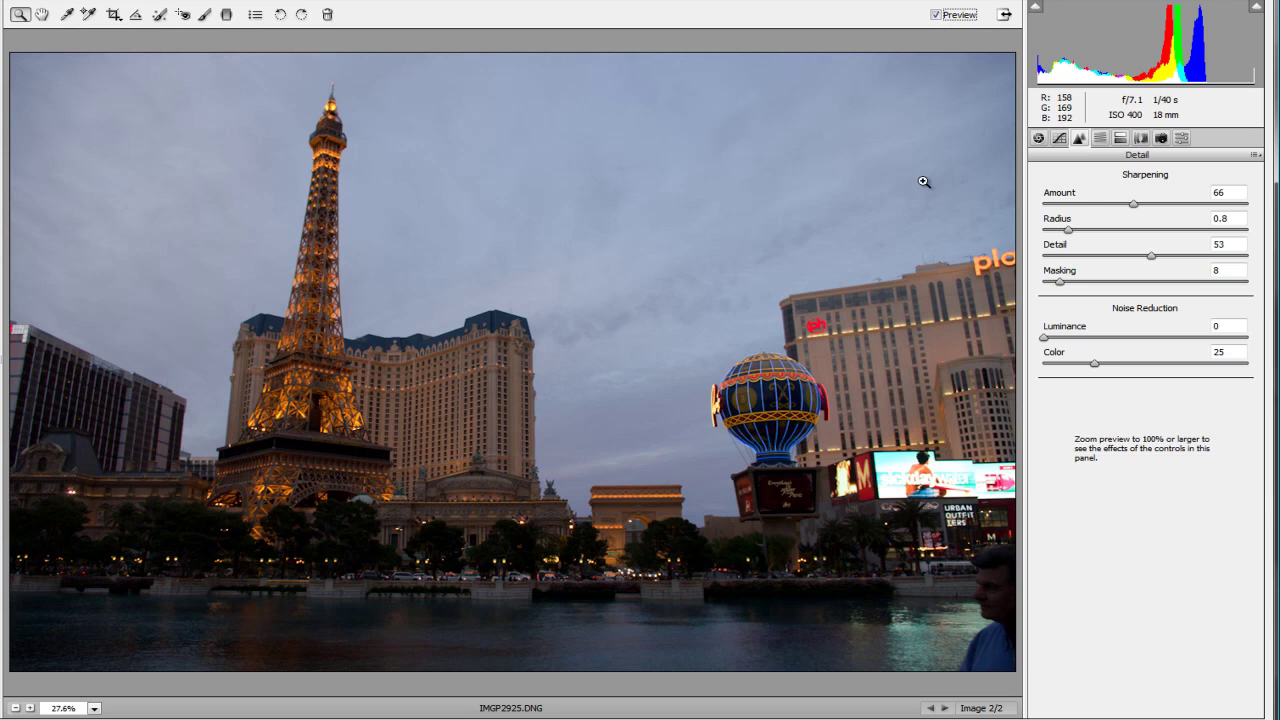
Step: Push sharpening to Amount 106, Radius 2.2 and Masking 100 (Detail 68), comparing before and after
left_click_drag(1134, 205, 1188, 212)
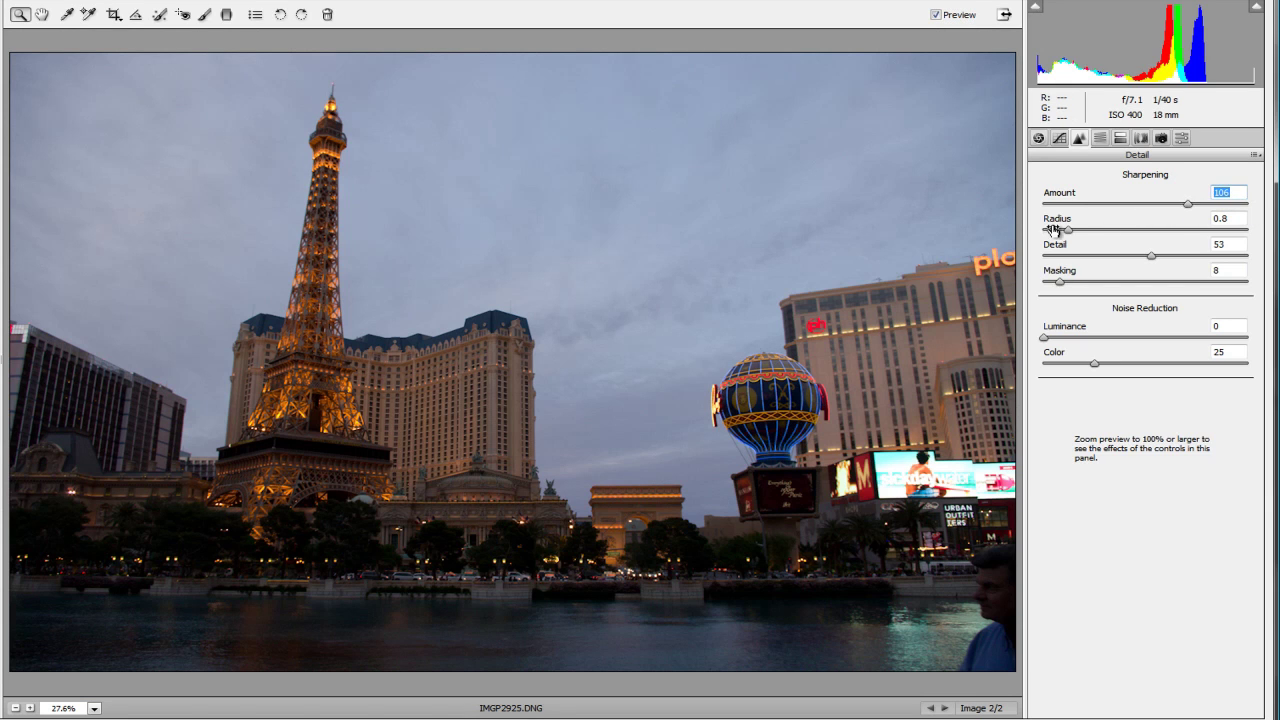
left_click_drag(1068, 231, 1184, 258)
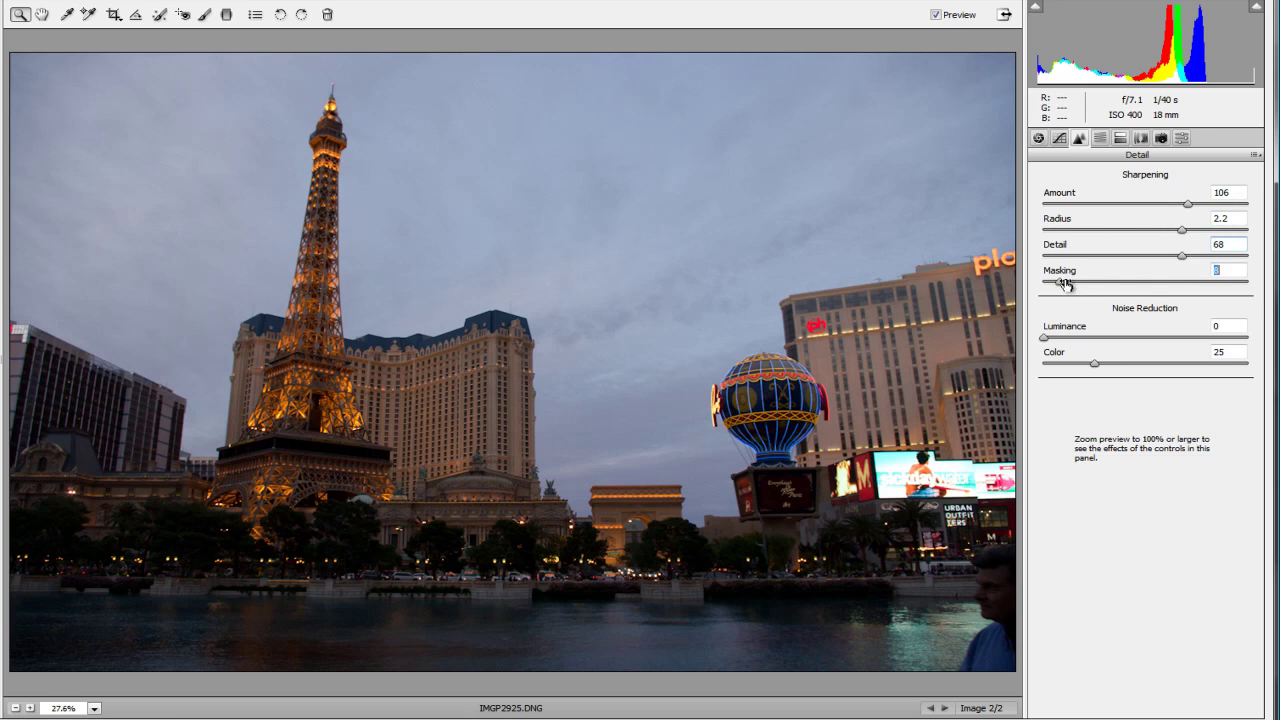
left_click_drag(1068, 283, 1248, 283)
left_click(934, 15)
left_click(933, 16)
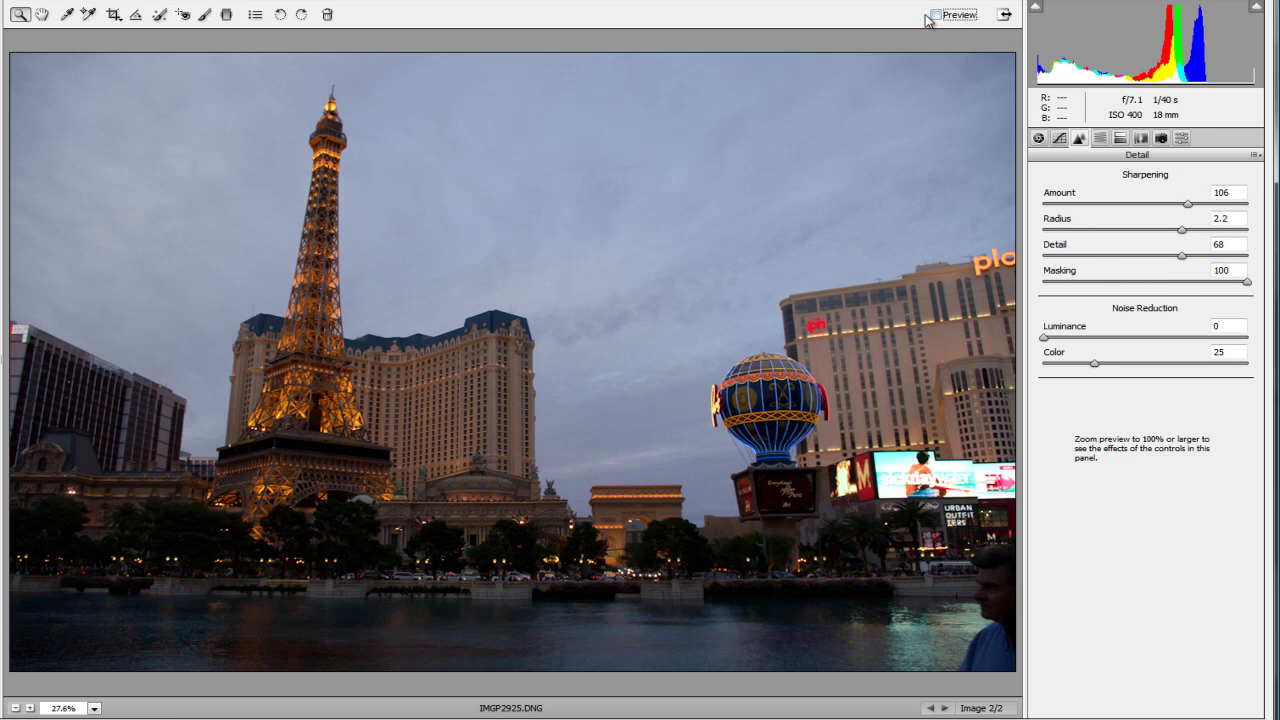
left_click(934, 15)
left_click(93, 708)
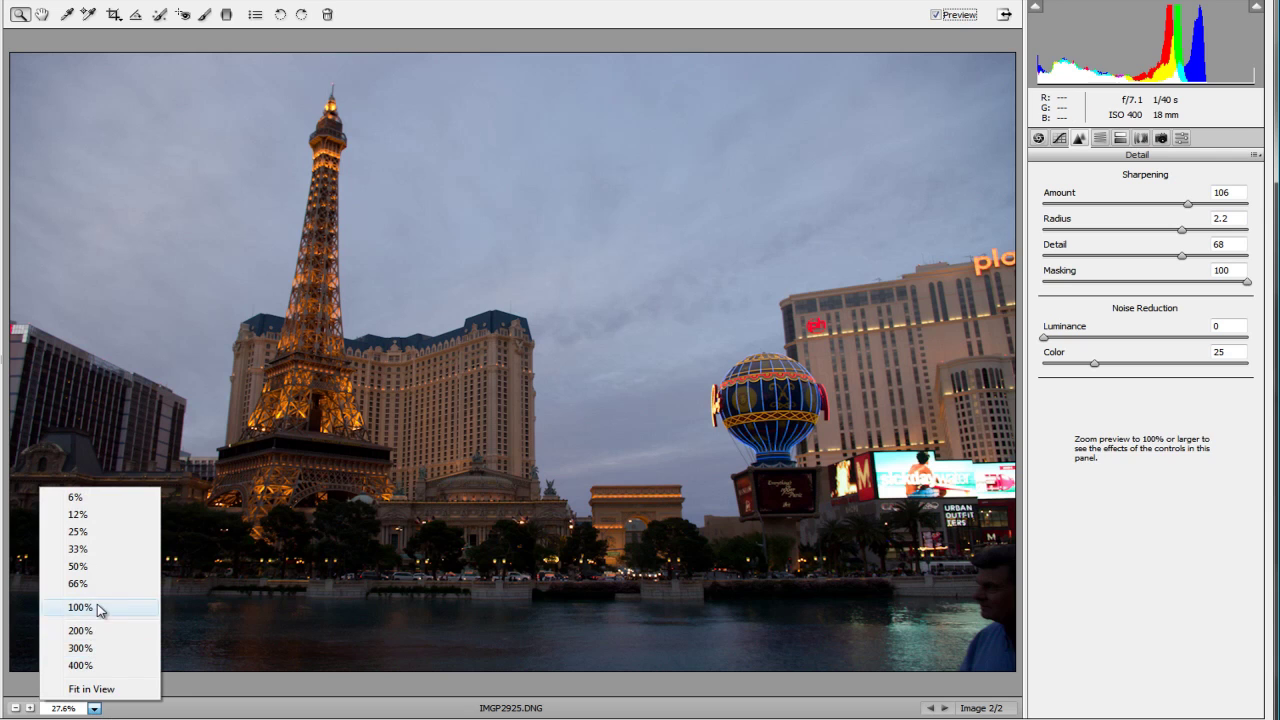
Step: At 100%, pan to the Eiffel Tower replica beside the hotel and compare sharpening before and after
left_click(98, 606)
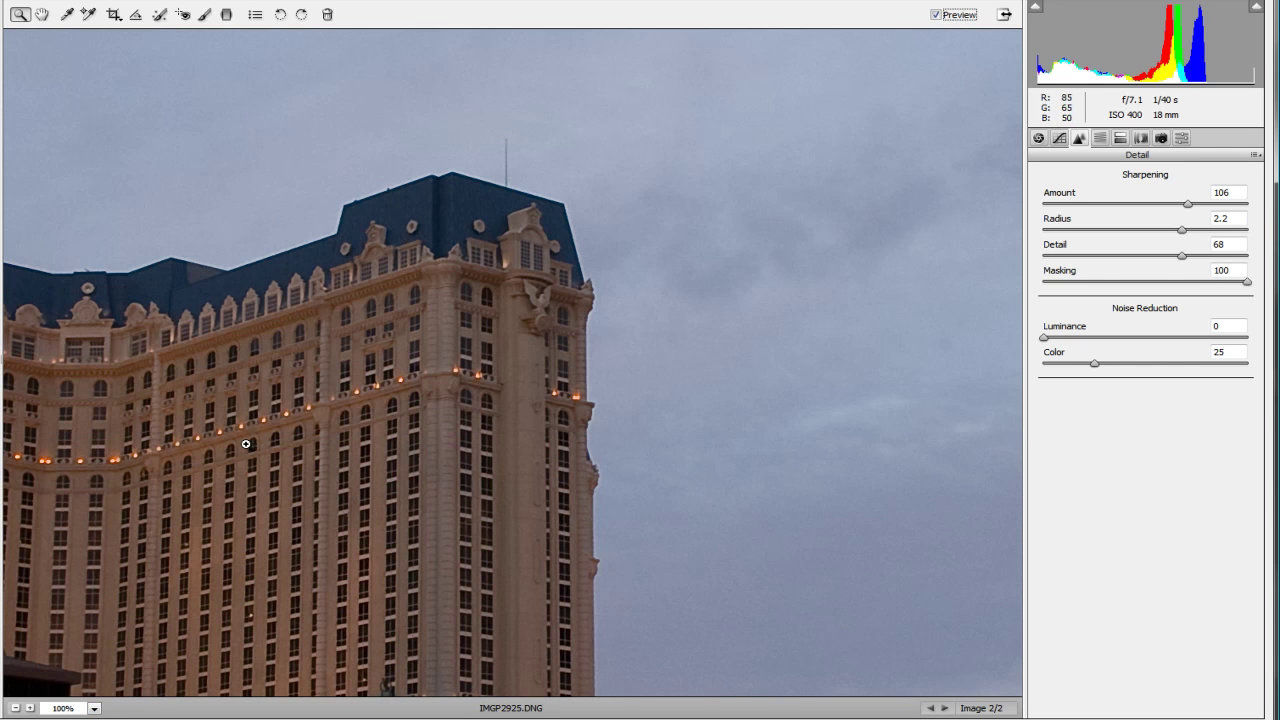
left_click_drag(246, 444, 863, 437)
left_click(936, 15)
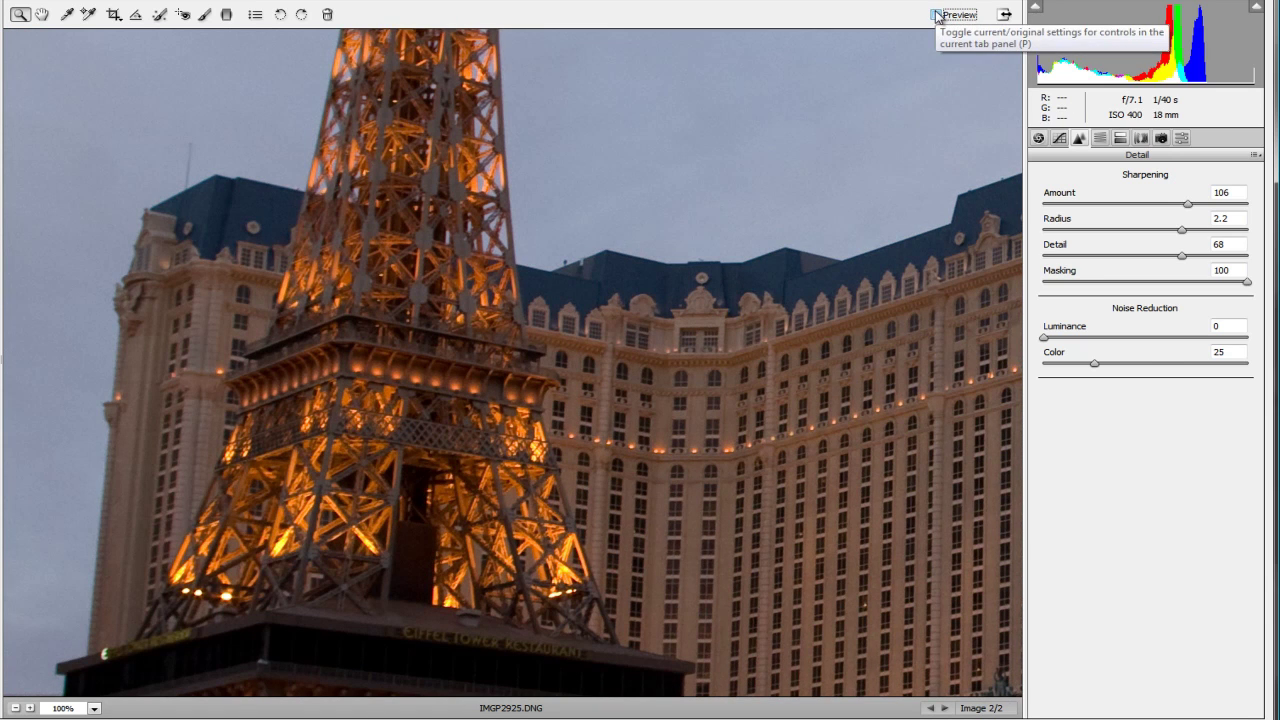
left_click(937, 15)
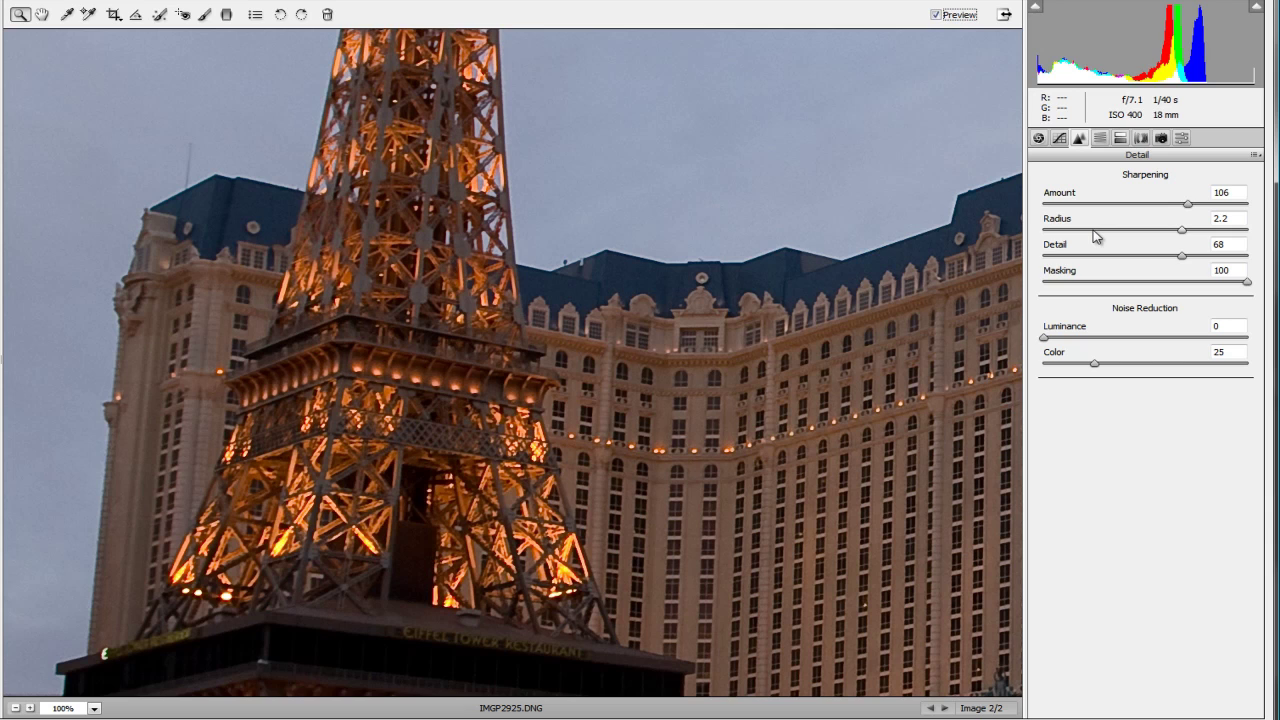
Step: Set Amount 76, Detail 65 and Masking 50 while watching the grayscale mask previews
left_click(1187, 204)
left_click_drag(1187, 204, 1147, 212)
mouse_move(1184, 257)
left_mouse_down()
mouse_move(1110, 260)
mouse_move(1180, 262)
left_mouse_up()
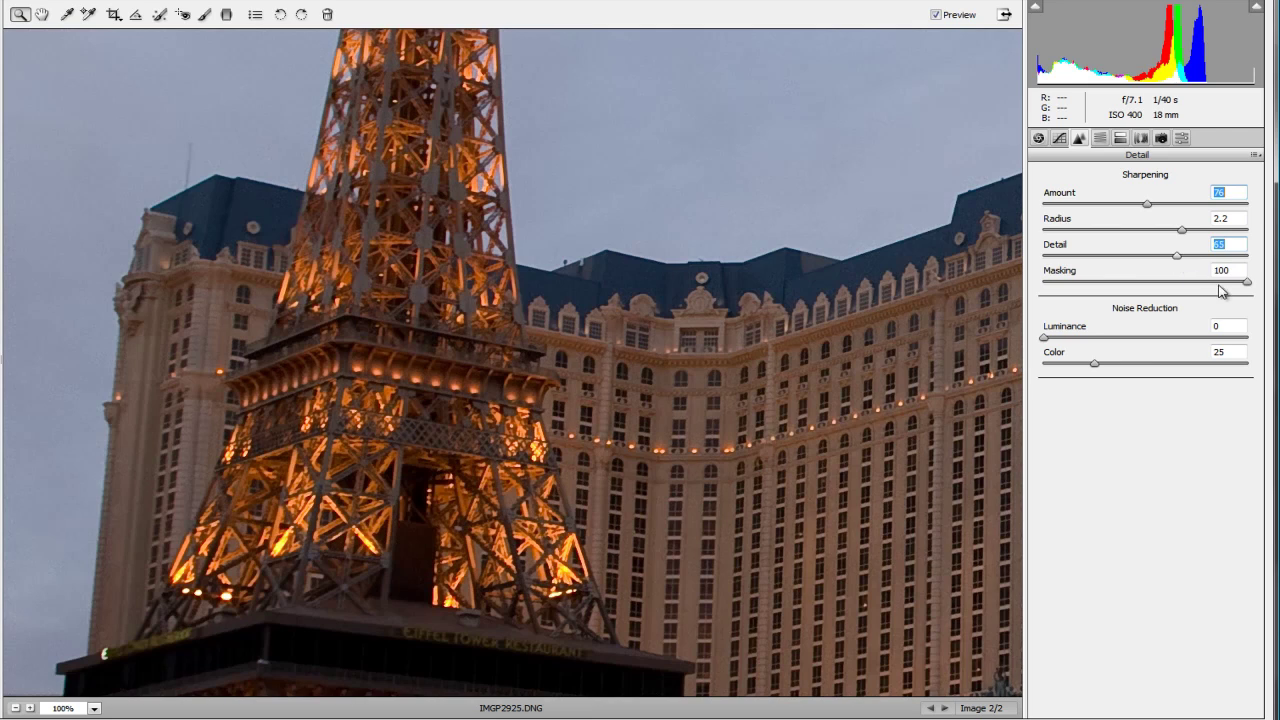
left_click_drag(1249, 286, 1148, 287)
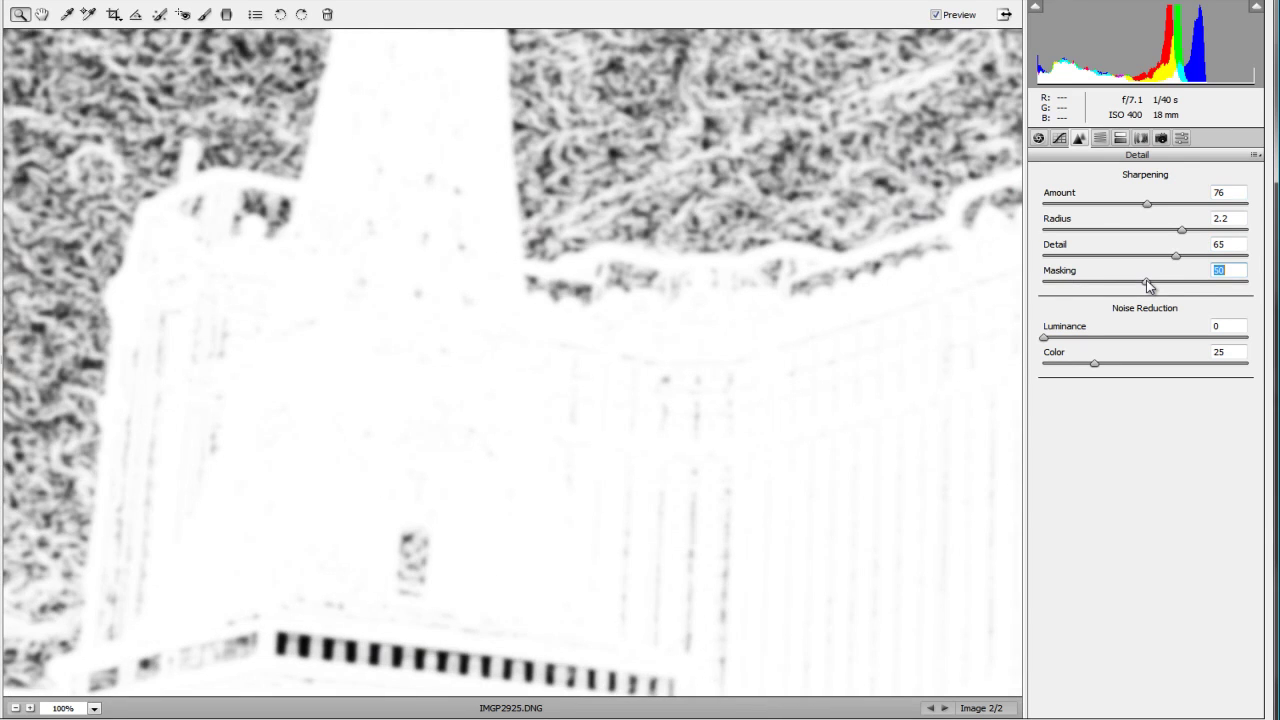